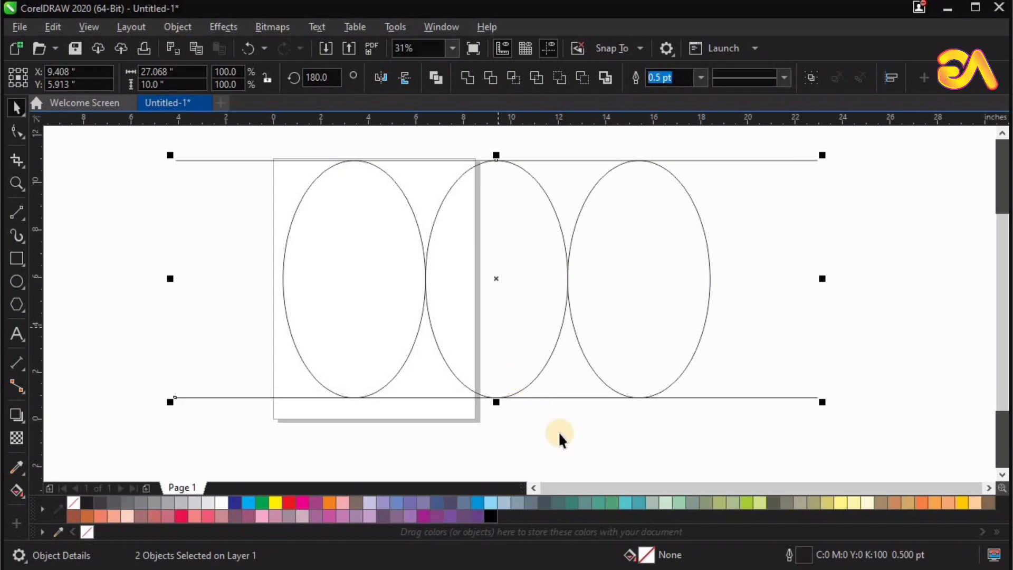
# Step: Smart-fill the middle ellipse and the gaps at its upper left and lower right with pale green (C20 M0 Y20 K0)
pyautogui.click(584, 389)
pyautogui.click(24, 497)
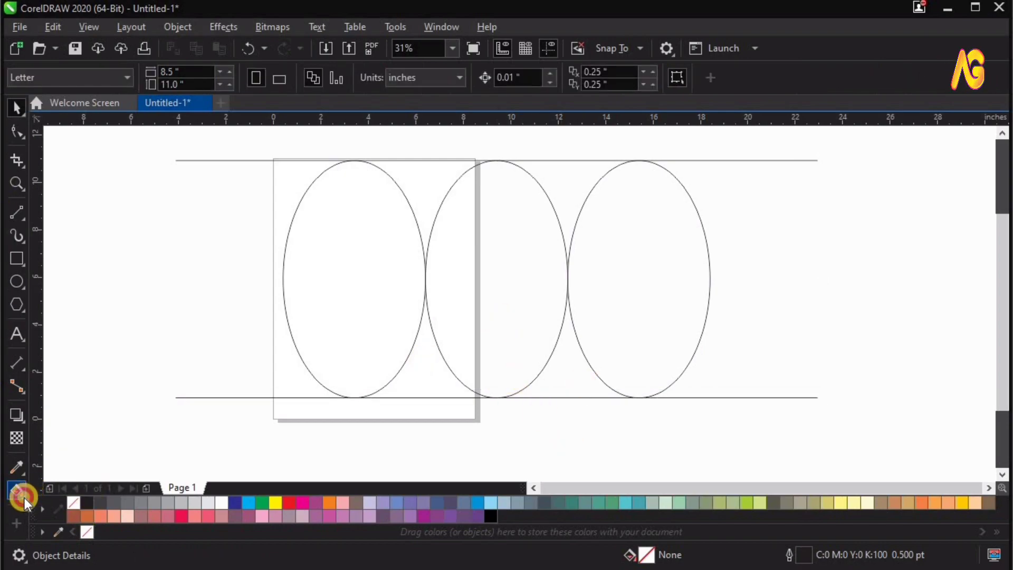
pyautogui.click(74, 508)
pyautogui.click(434, 179)
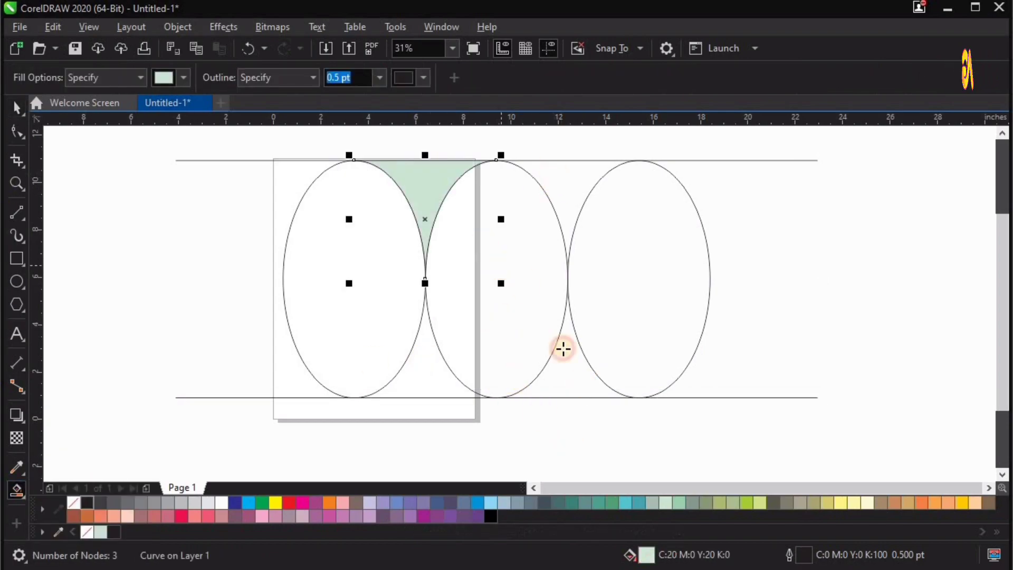
pyautogui.click(558, 346)
pyautogui.click(575, 380)
pyautogui.press('space')
# Step: Select the three green pieces and place a copy of them about 24.6 inches to the right, level with the originals
pyautogui.scroll(-2, 498, 333)
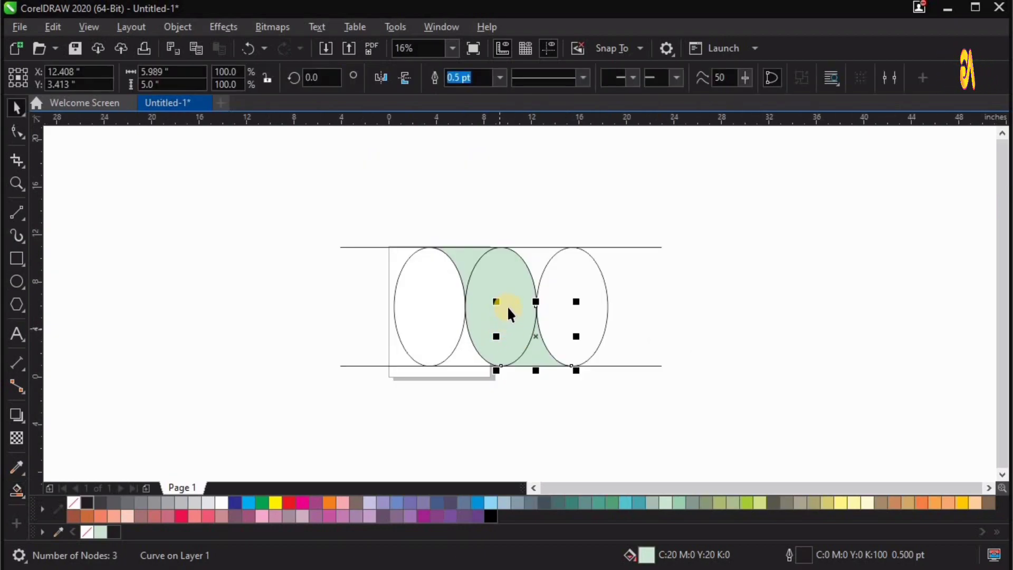
pyautogui.keyDown('shift'); pyautogui.click(466, 255); pyautogui.keyUp('shift')
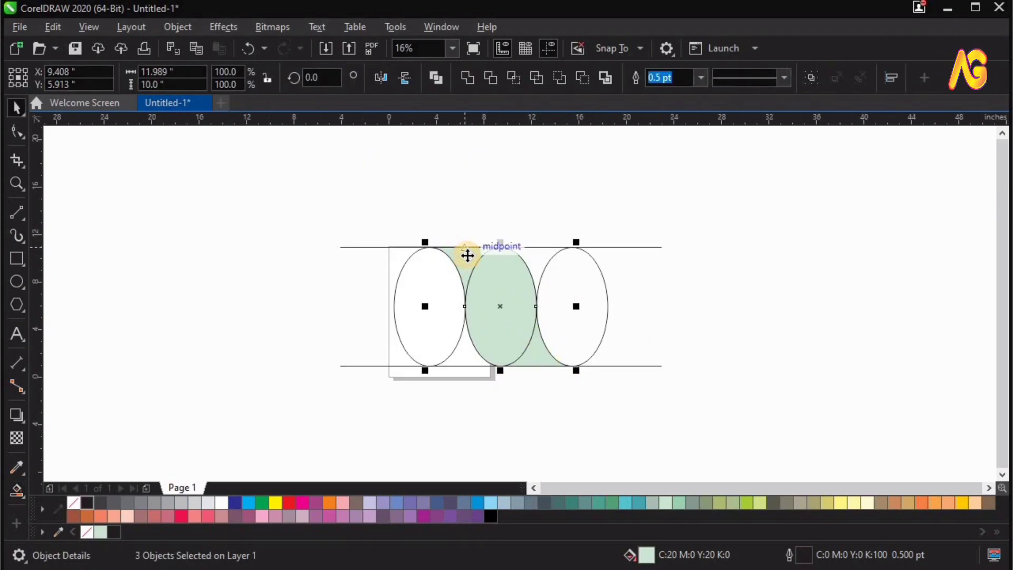
pyautogui.moveTo(688, 348); pyautogui.dragTo(840, 347)
pyautogui.press('z')
pyautogui.moveTo(656, 215); pyautogui.dragTo(887, 402)
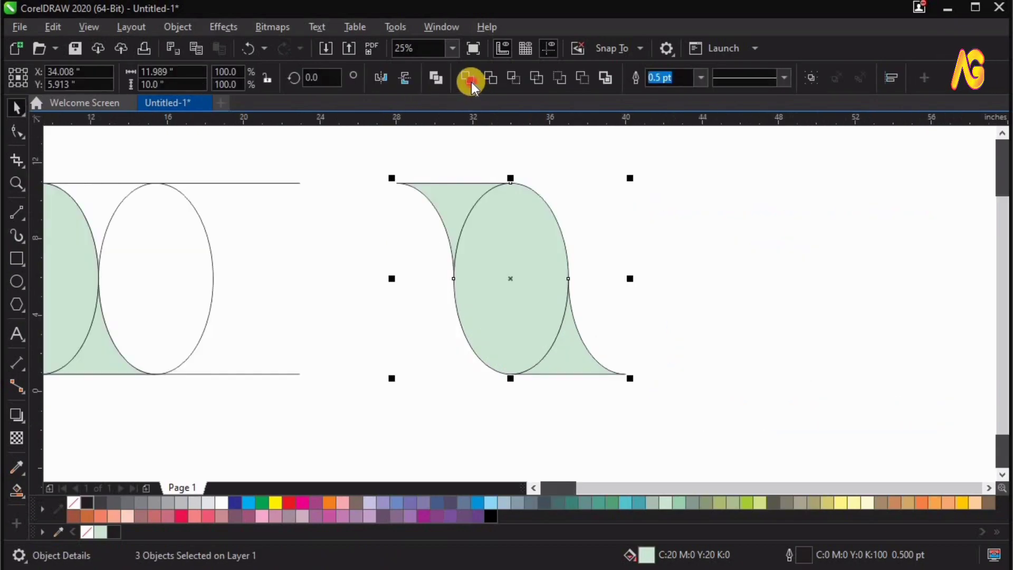
# Step: Weld the three copied green pieces into a single S-shaped curve
pyautogui.click(469, 79)
pyautogui.press('Escape')
pyautogui.click(526, 316)
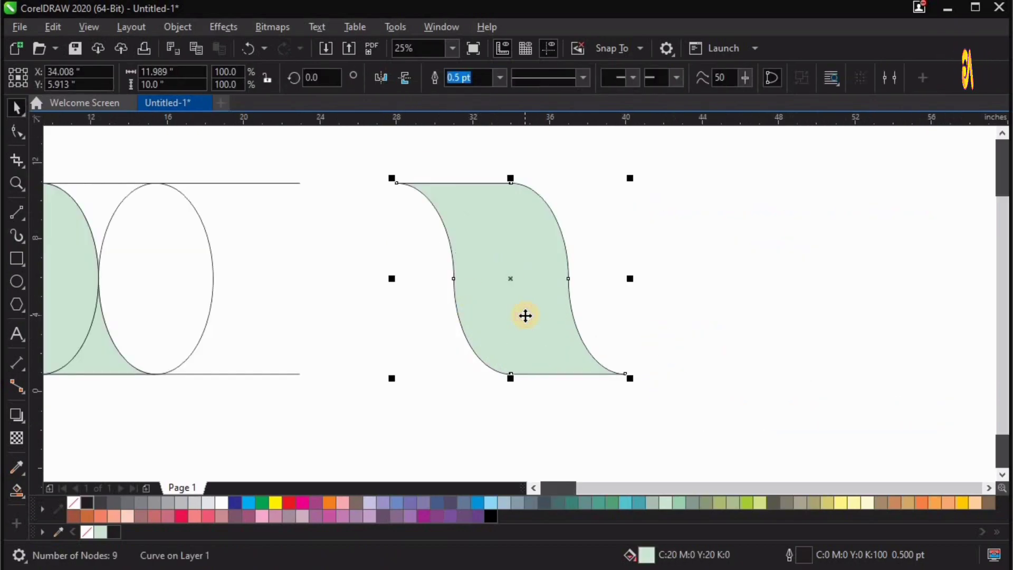
# Step: Delete the middle node on each curved side of the welded shape with the Shape tool
pyautogui.click(544, 266)
pyautogui.click(19, 132)
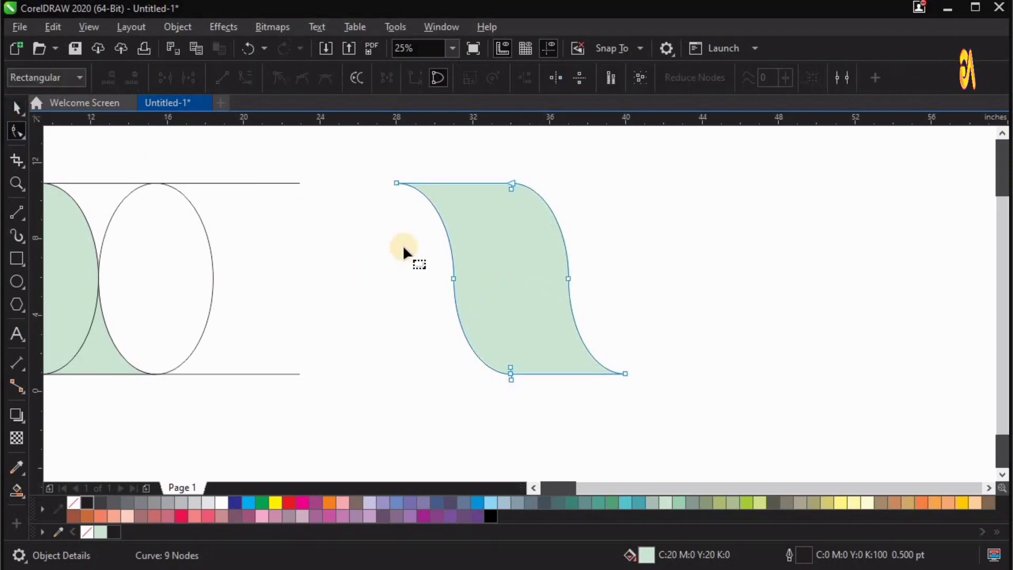
pyautogui.moveTo(601, 299); pyautogui.dragTo(600, 298)
pyautogui.rightClick(569, 277)
pyautogui.click(629, 306)
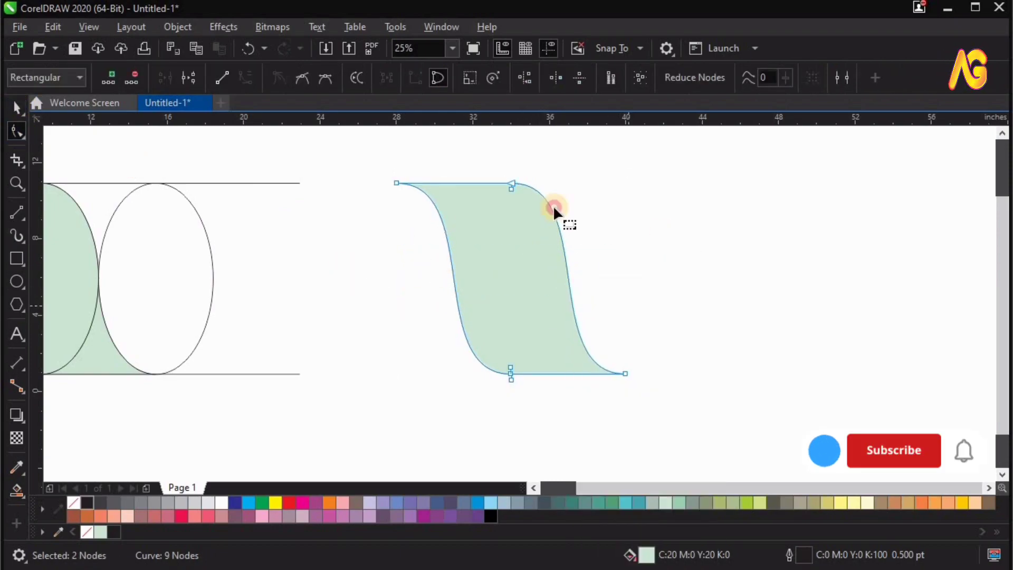
# Step: Delete the redundant nodes at the welded shape's upper-right and lower-left corners, leaving one node at each corner
pyautogui.moveTo(459, 170); pyautogui.dragTo(570, 229)
pyautogui.press('F10')
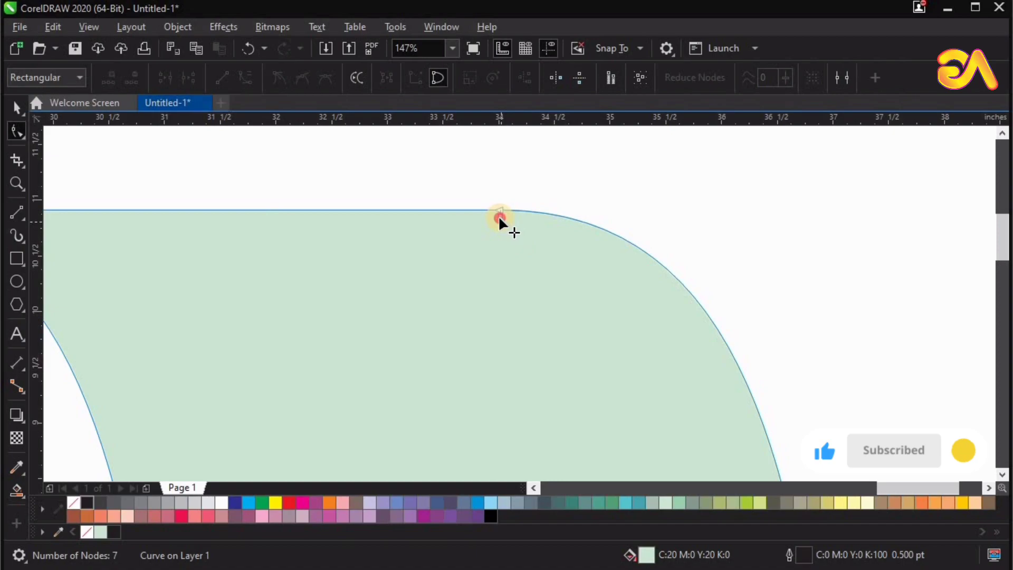
pyautogui.doubleClick(499, 215)
pyautogui.scroll(-5, 582, 315)
pyautogui.scroll(2, 560, 264)
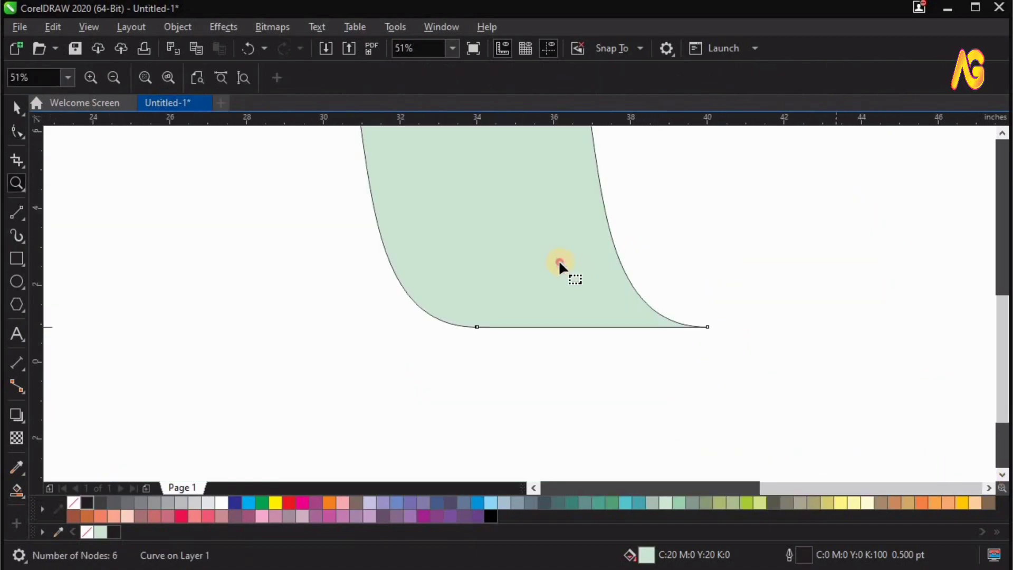
pyautogui.click(478, 332)
pyautogui.click(477, 321)
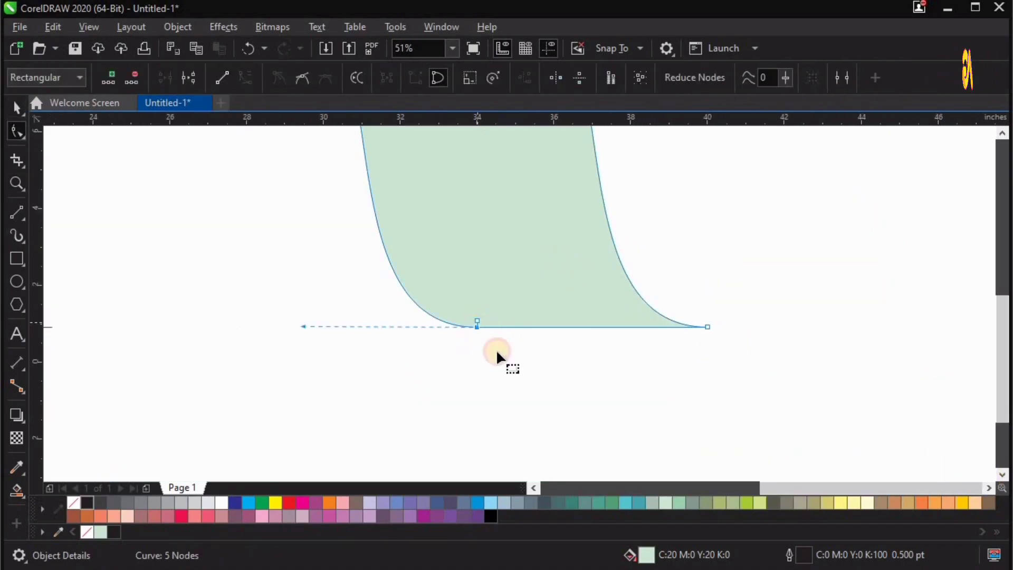
pyautogui.press('Delete')
pyautogui.press('space')
# Step: Narrow the green ribbon by moving its upper-right and lower-right nodes together about 3 inches to the left
pyautogui.press('F4')
pyautogui.press('h')
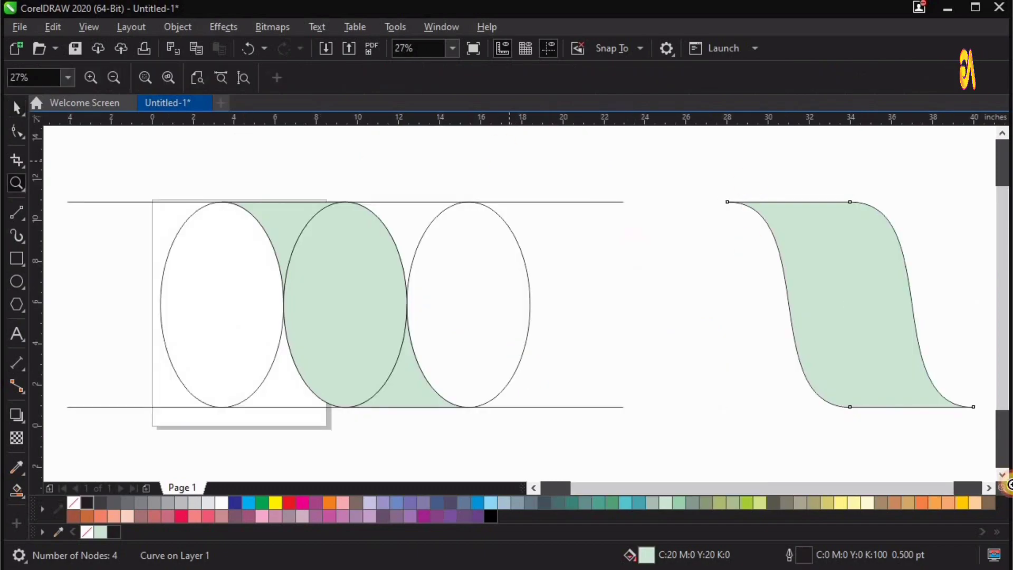
pyautogui.moveTo(853, 344); pyautogui.dragTo(577, 322)
pyautogui.press('space')
pyautogui.press('F10')
pyautogui.click(576, 180)
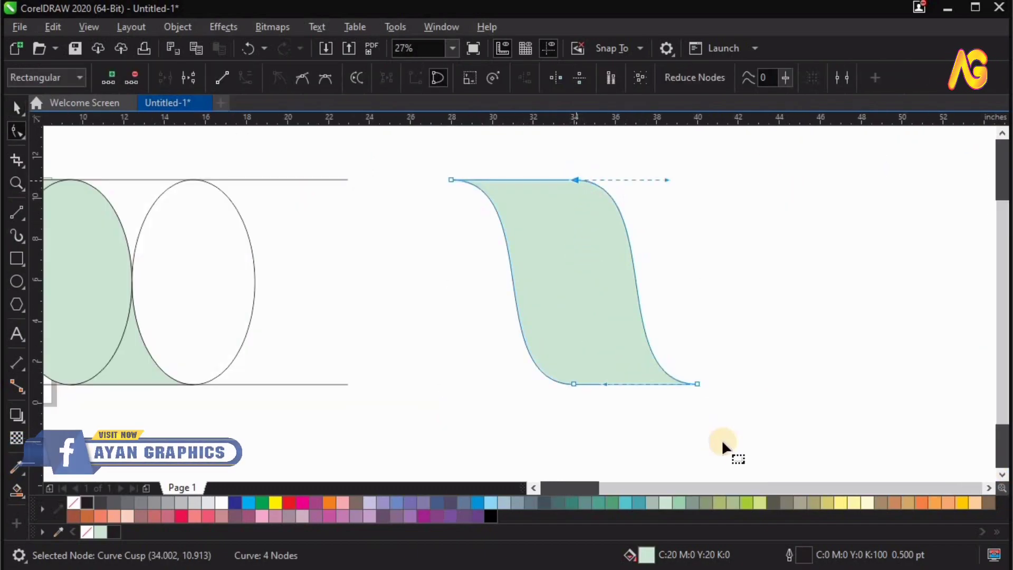
pyautogui.moveTo(697, 383); pyautogui.dragTo(674, 384)
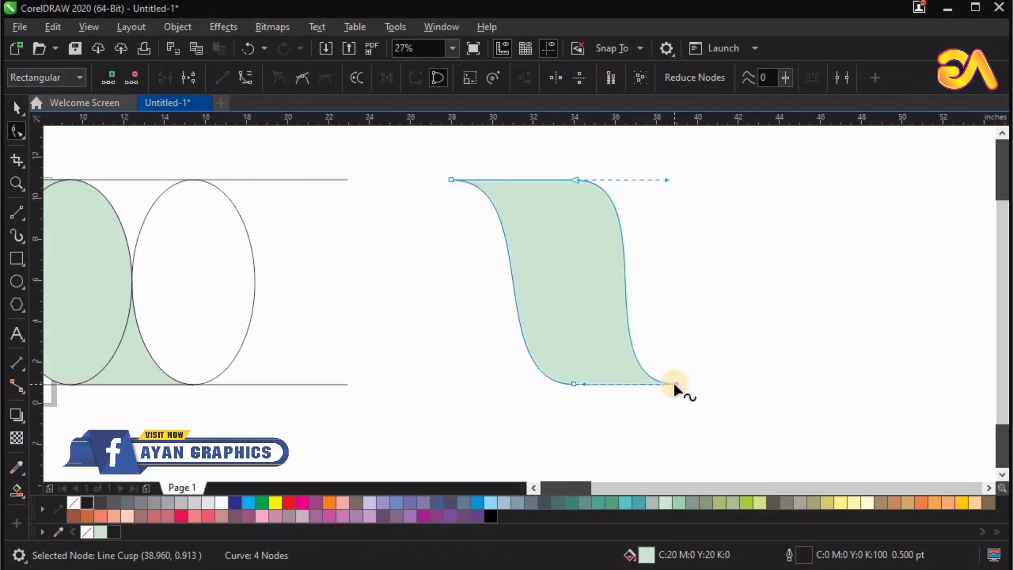
pyautogui.hotkey('ctrl', 'z')
pyautogui.click(572, 384)
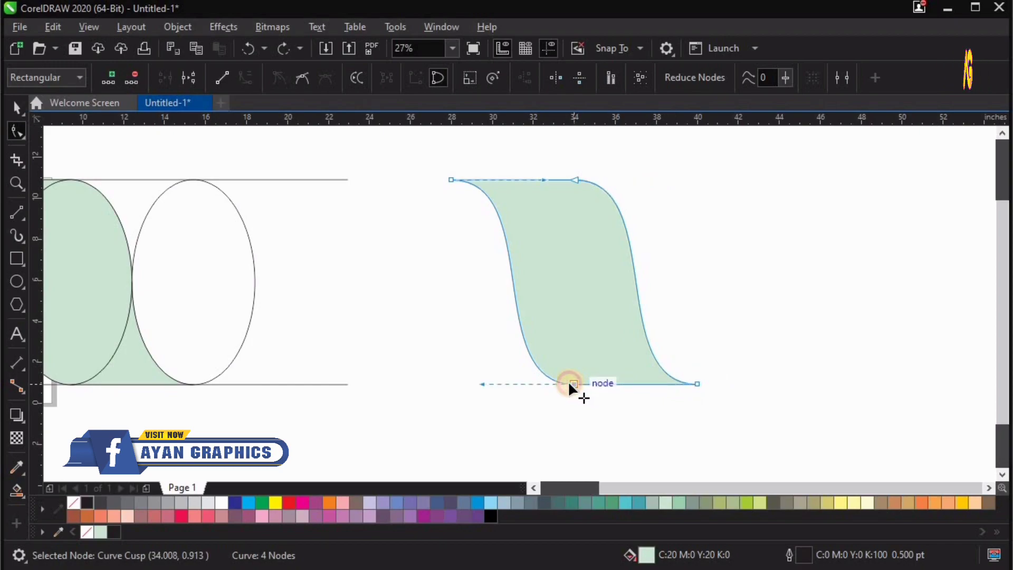
pyautogui.click(652, 422)
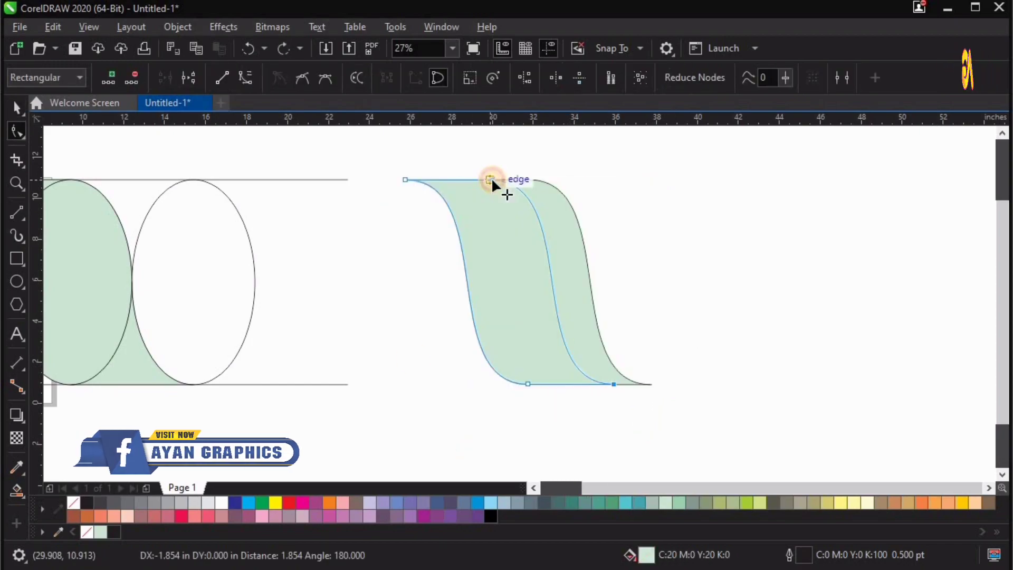
pyautogui.moveTo(492, 177); pyautogui.dragTo(473, 174)
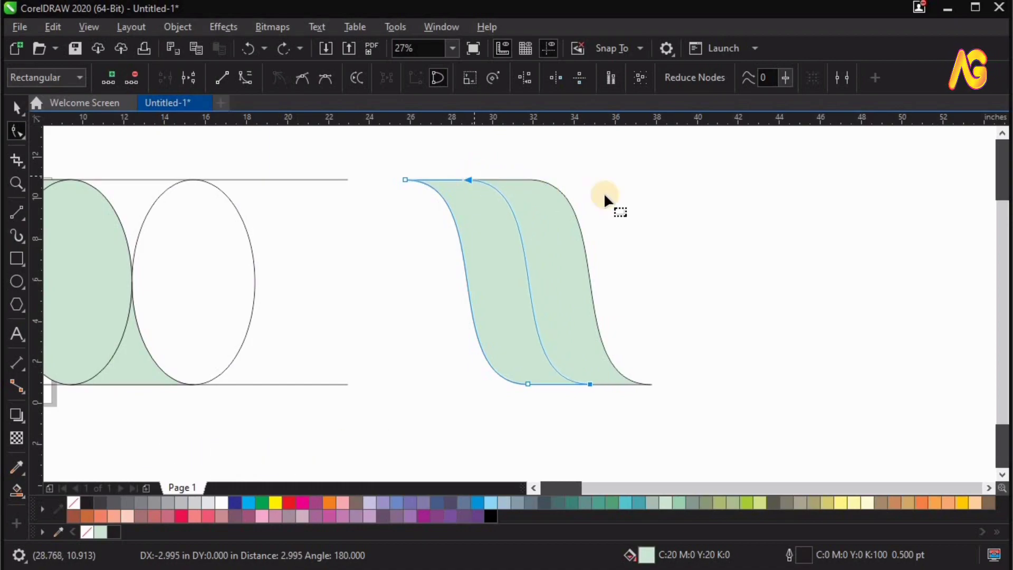
# Step: Skew the ribbon's upper edge to the left until the shape is about 14.77 inches wide
pyautogui.press('space')
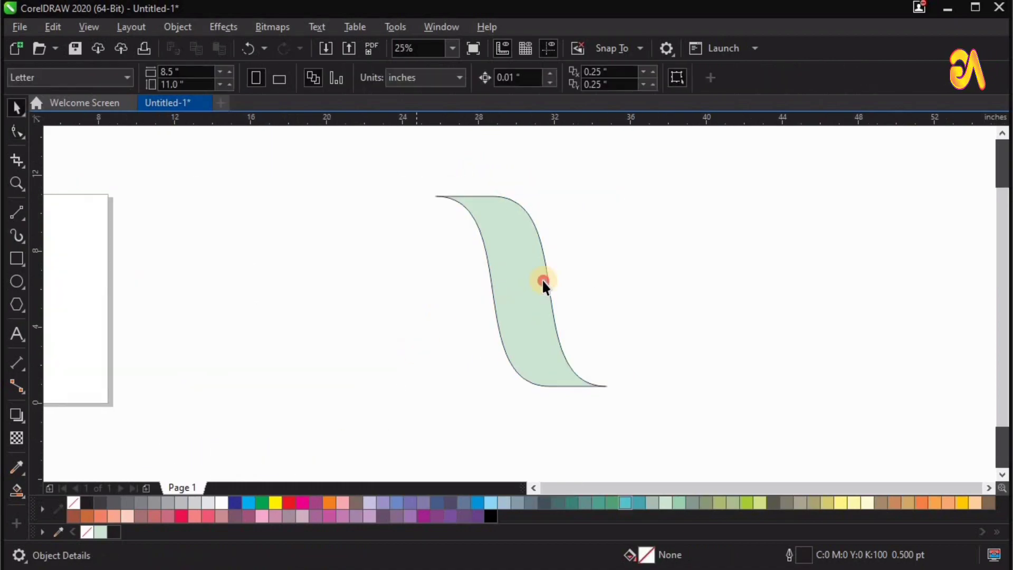
pyautogui.click(543, 281)
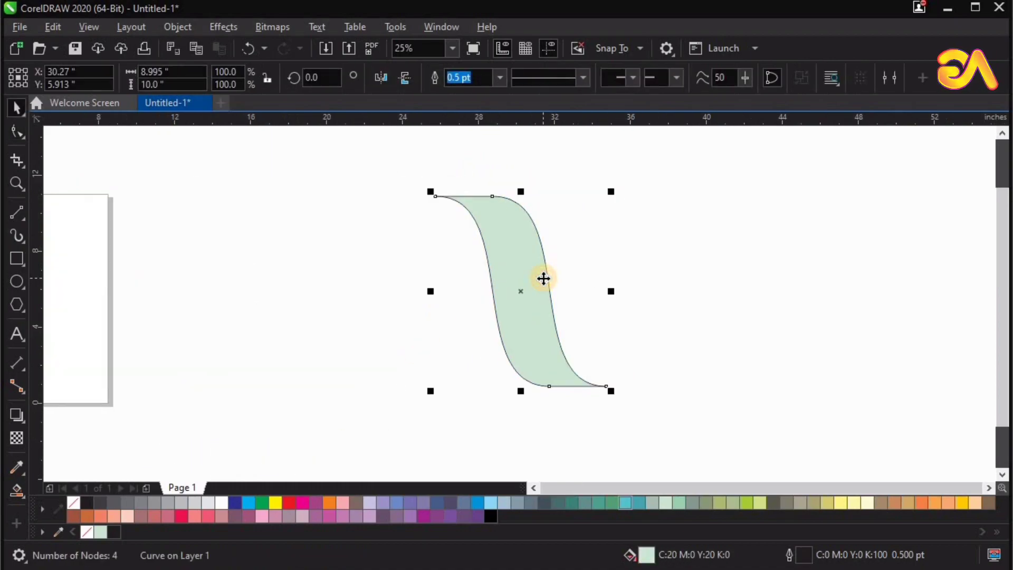
pyautogui.click(543, 279)
pyautogui.moveTo(523, 187); pyautogui.dragTo(380, 182)
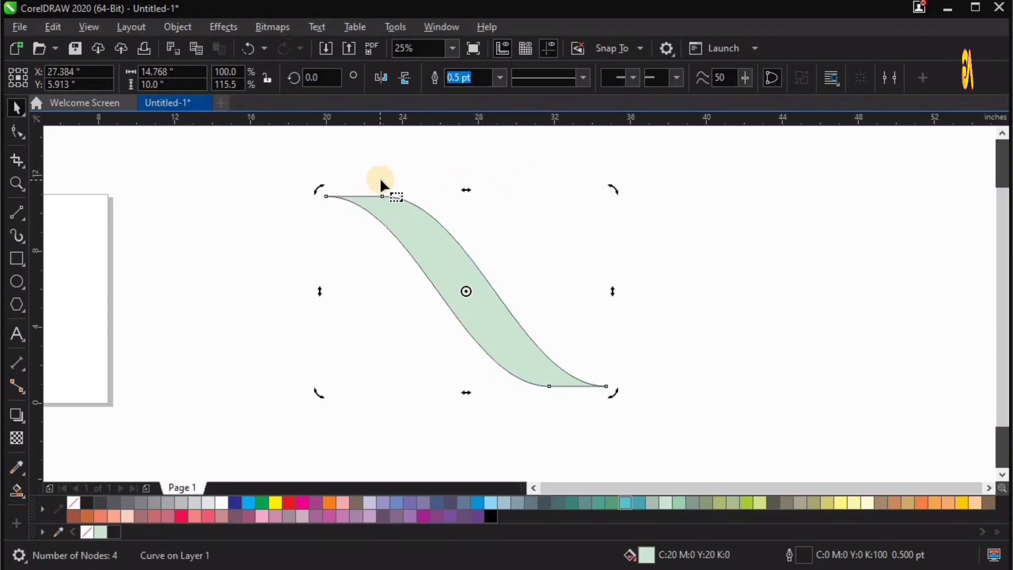
pyautogui.click(668, 333)
# Step: Create a horizontally mirrored copy of the skewed ribbon directly to its right, touching at the lower corner
pyautogui.click(484, 319)
pyautogui.click(469, 311)
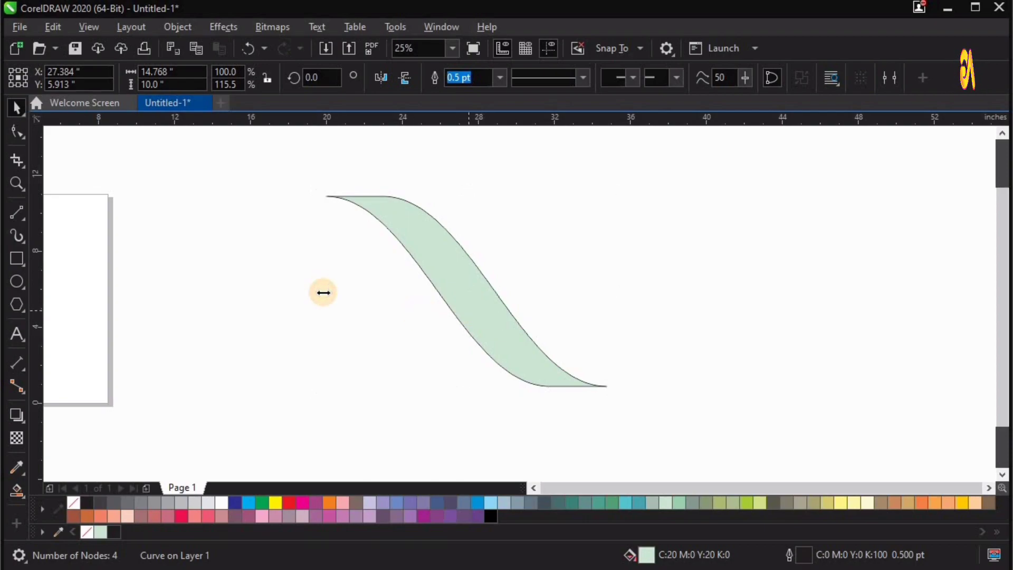
pyautogui.moveTo(590, 302); pyautogui.dragTo(705, 304)
pyautogui.rightClick(705, 304)
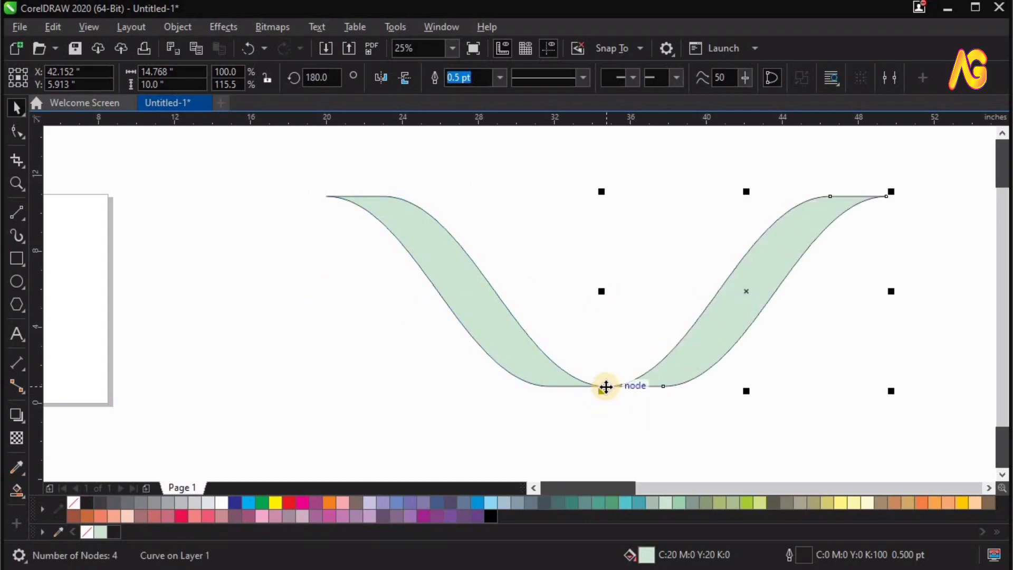
# Step: Move the mirrored ribbon left so its lower-left corner snaps to the original ribbon's lower-left node, overlapping the bases
pyautogui.moveTo(606, 387); pyautogui.dragTo(549, 384)
pyautogui.press('space')
pyautogui.press('space')
pyautogui.press('Escape')
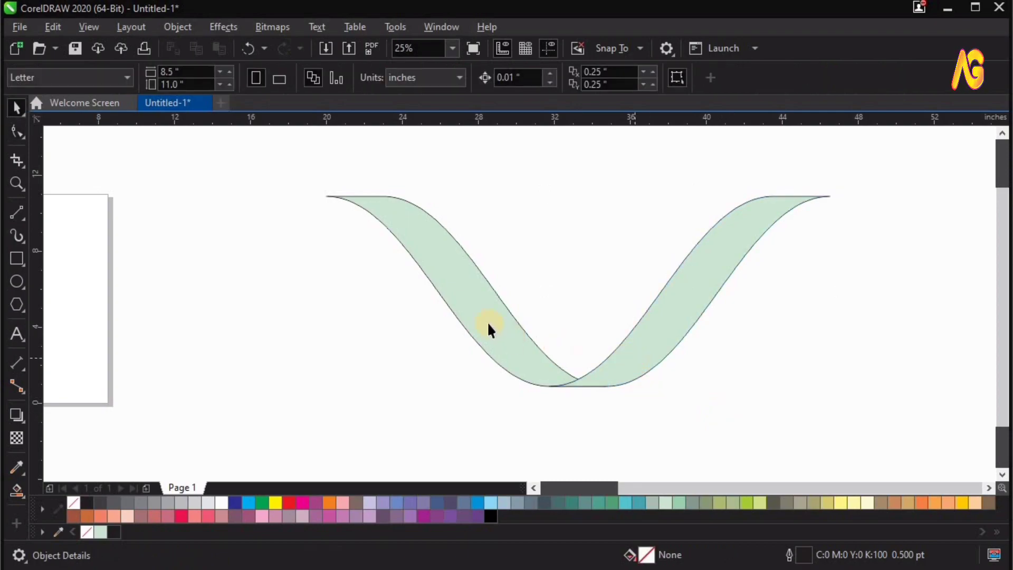
# Step: Group the two overlapping ribbons and move the group down about 1.9 inches
pyautogui.keyDown('shift'); pyautogui.click(488, 324); pyautogui.keyUp('shift')
pyautogui.moveTo(488, 323); pyautogui.dragTo(563, 322)
pyautogui.hotkey('ctrl', 'z')
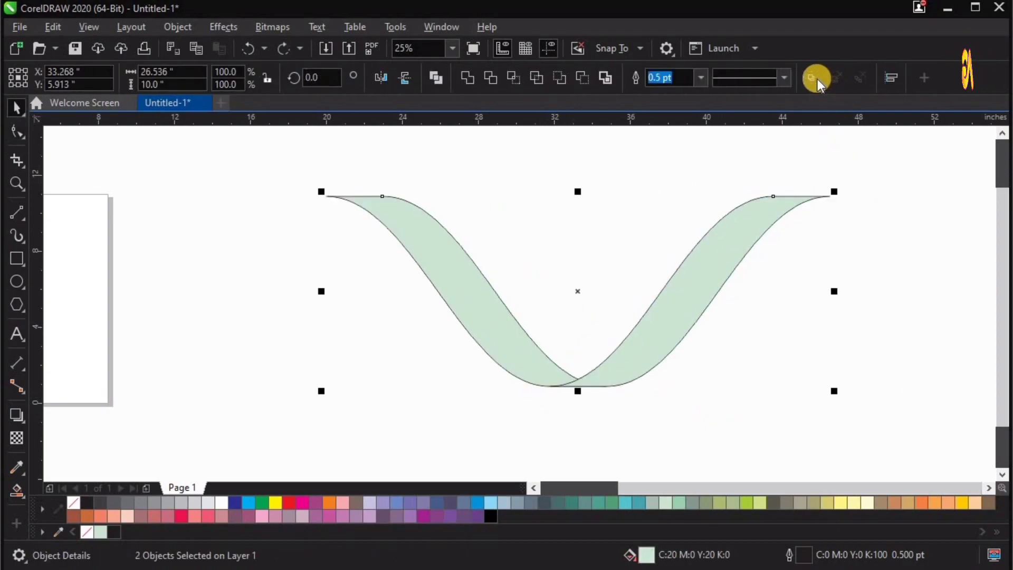
pyautogui.hotkey('ctrl', 'g')
pyautogui.moveTo(665, 312); pyautogui.dragTo(665, 362)
# Step: Draw a rectangle about 15 by 9.58 inches over the upper part of the left ribbon
pyautogui.press('F2')
pyautogui.press('z')
pyautogui.press('space')
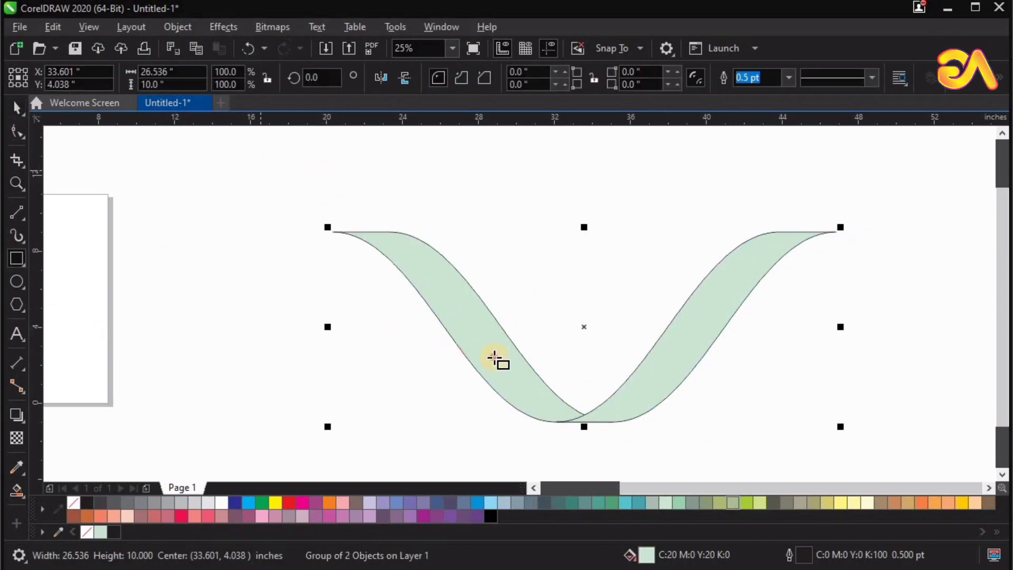
pyautogui.moveTo(261, 170); pyautogui.dragTo(546, 352)
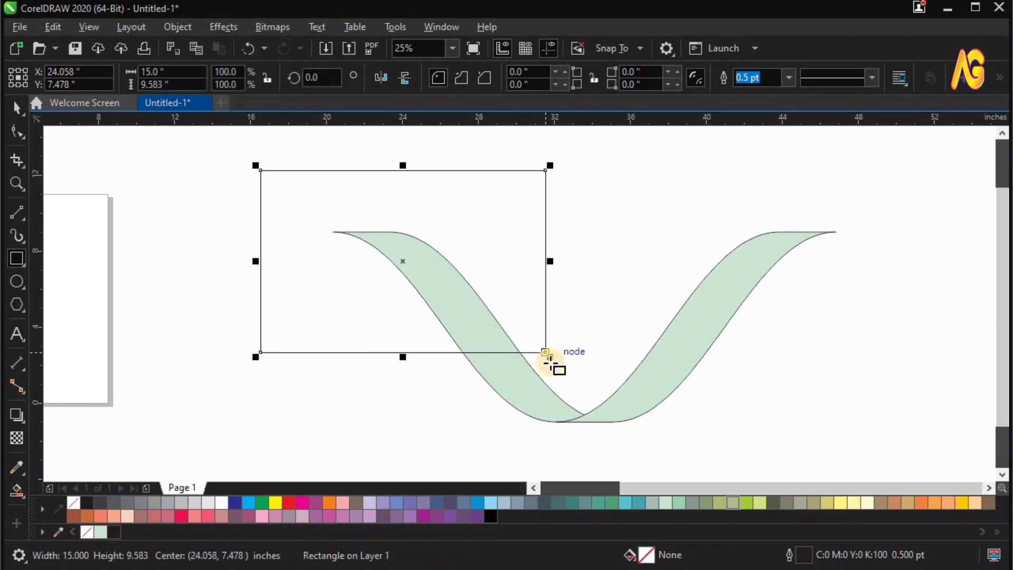
# Step: Remove the fill from the ribbon group and shift the rectangle slightly up and left over the left ribbon
pyautogui.click(612, 411)
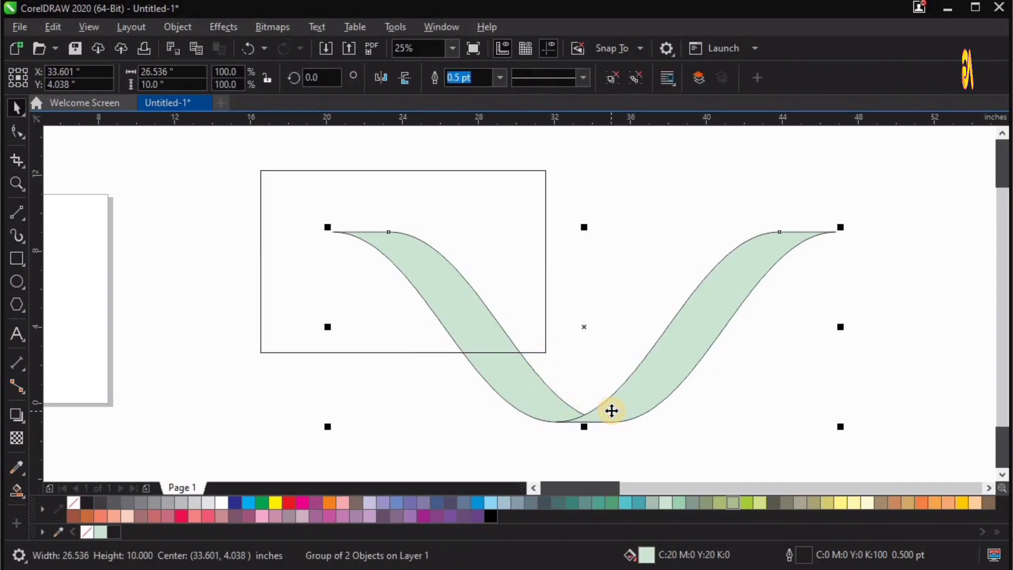
pyautogui.press('z')
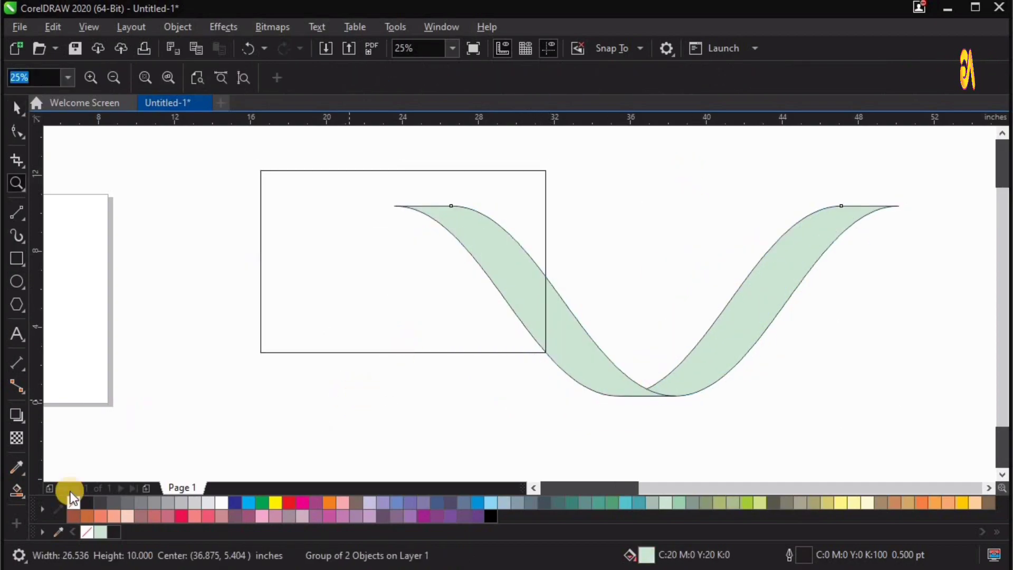
pyautogui.click(91, 508)
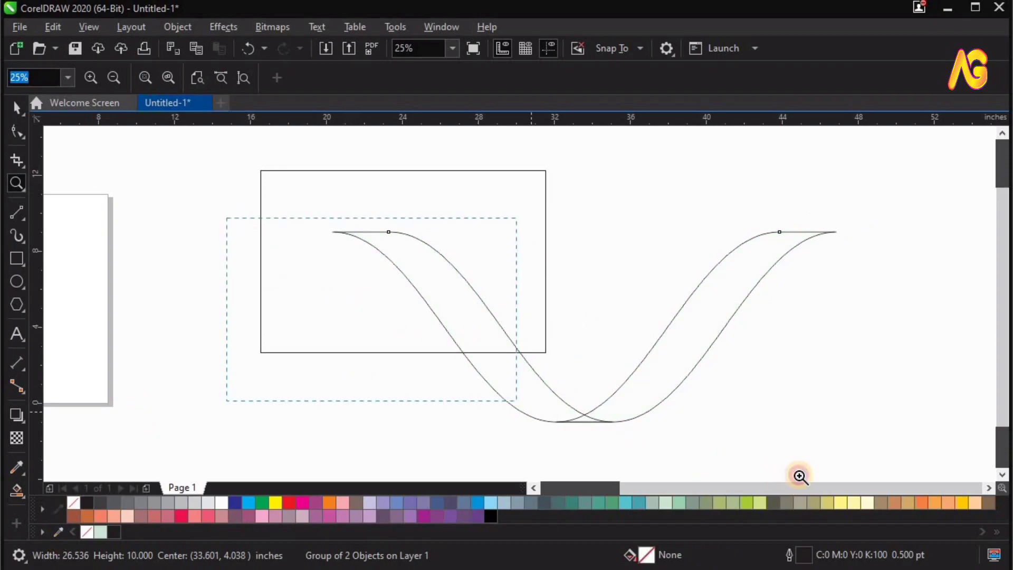
pyautogui.moveTo(801, 476); pyautogui.dragTo(800, 477)
pyautogui.moveTo(547, 216); pyautogui.dragTo(542, 209)
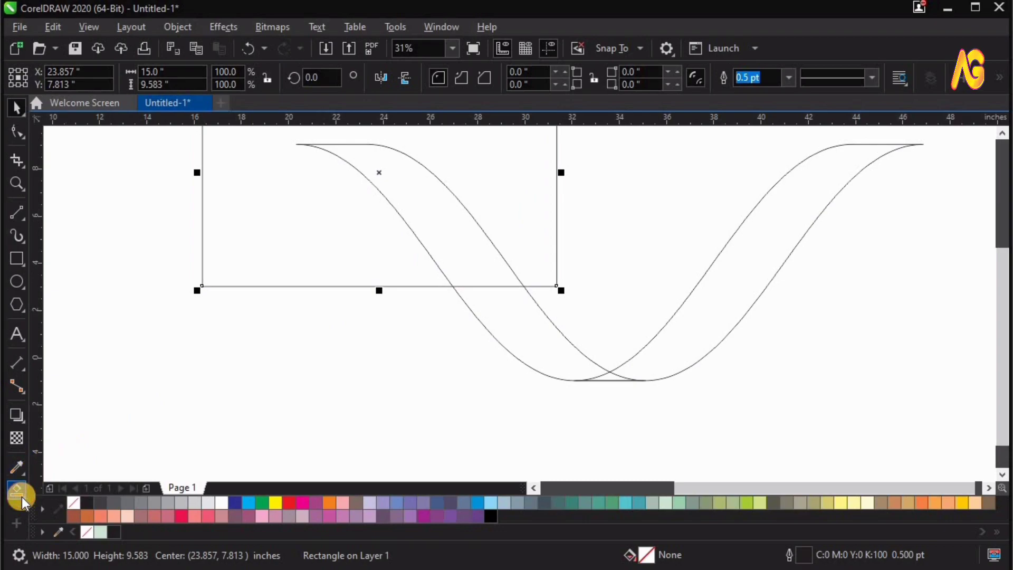
# Step: Smart-fill the left ribbon's section below the rectangle and the small overlap at the base with pale green
pyautogui.moveTo(22, 501); pyautogui.dragTo(68, 507)
pyautogui.click(610, 375)
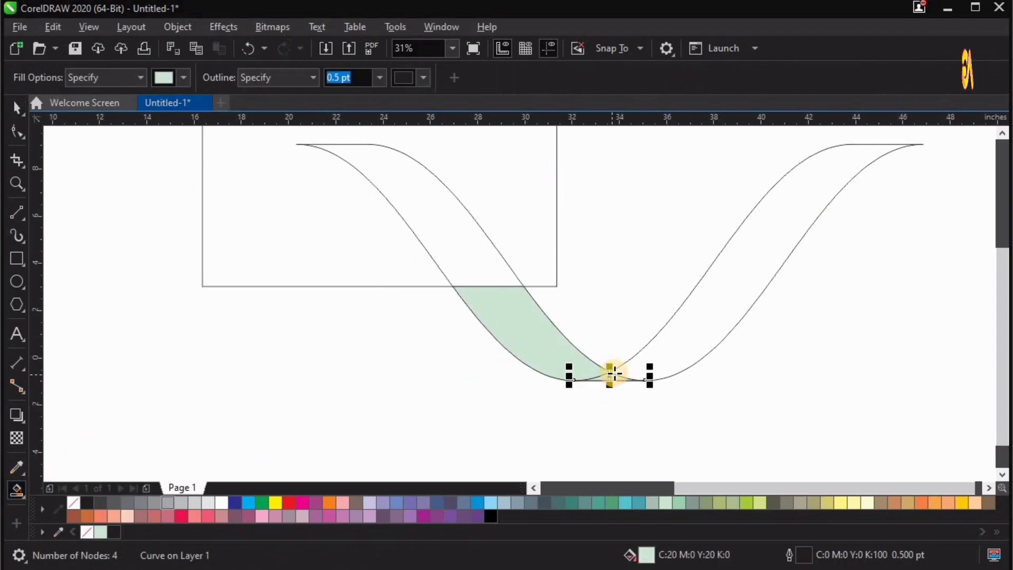
pyautogui.press('space')
# Step: Move the two filled pieces about 11 inches left and 2.4 inches down, and weld them into one shape
pyautogui.moveTo(541, 339); pyautogui.dragTo(276, 397)
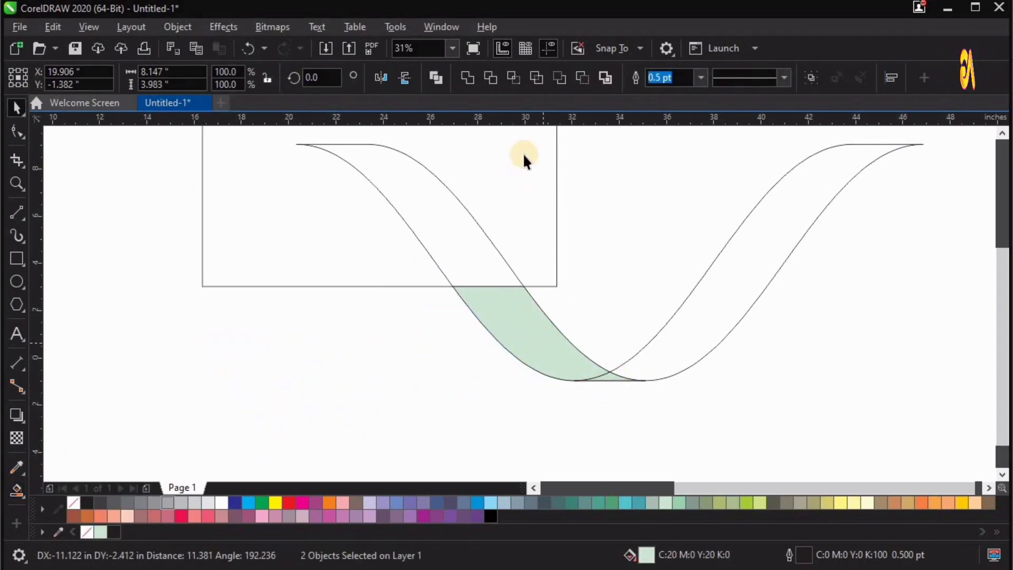
pyautogui.click(453, 75)
pyautogui.click(450, 400)
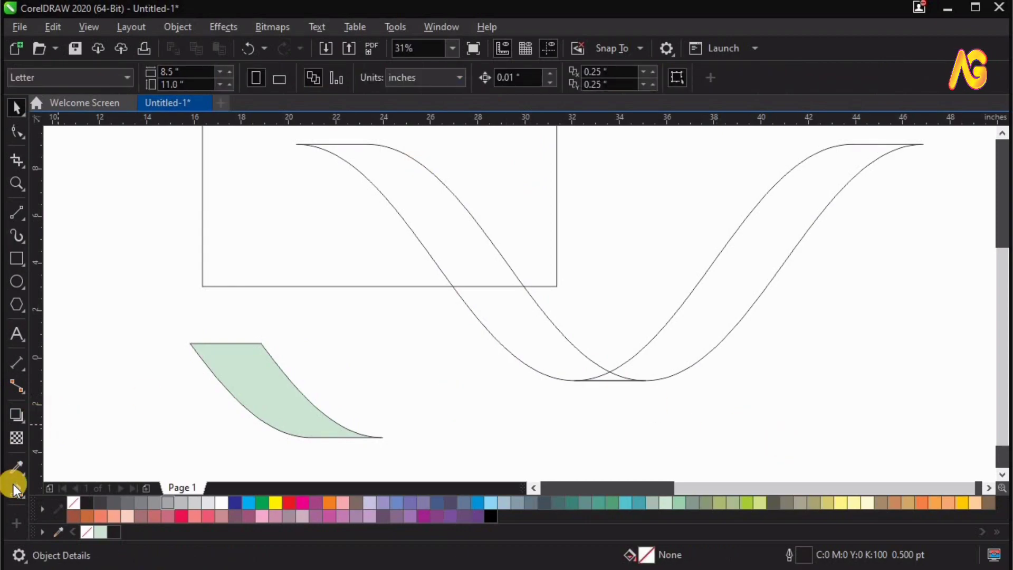
# Step: Smart-fill the right ribbon and the small overlap at its base with pale green, and select both pieces
pyautogui.click(607, 378)
pyautogui.click(656, 364)
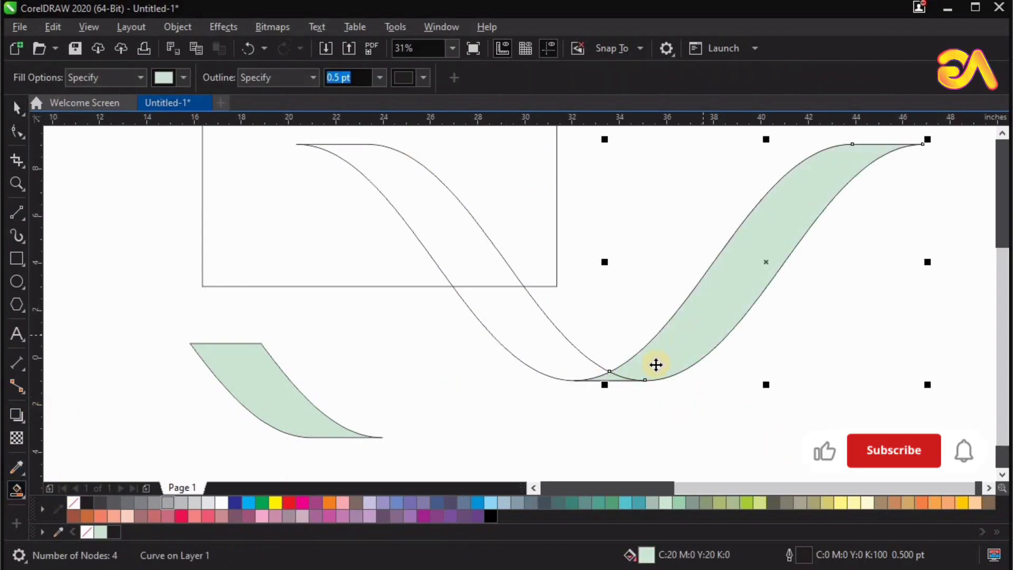
pyautogui.press('space')
pyautogui.keyDown('shift'); pyautogui.click(600, 379); pyautogui.keyUp('shift')
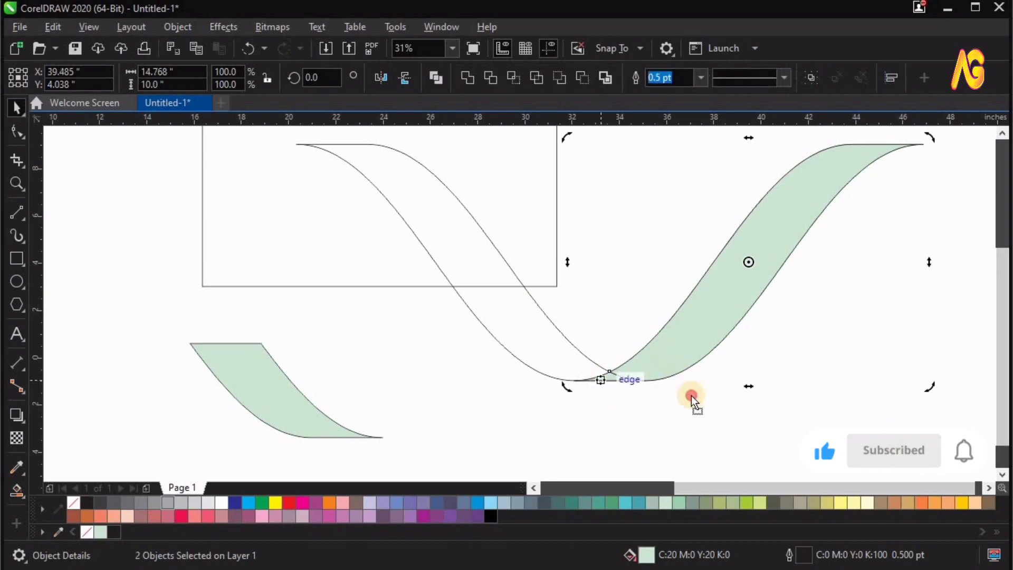
# Step: Move the two filled right ribbon pieces about 4.5 inches right and 2.7 inches down, and weld them into one shape
pyautogui.moveTo(672, 359); pyautogui.dragTo(709, 421)
pyautogui.press('Escape')
pyautogui.moveTo(706, 296); pyautogui.dragTo(813, 359)
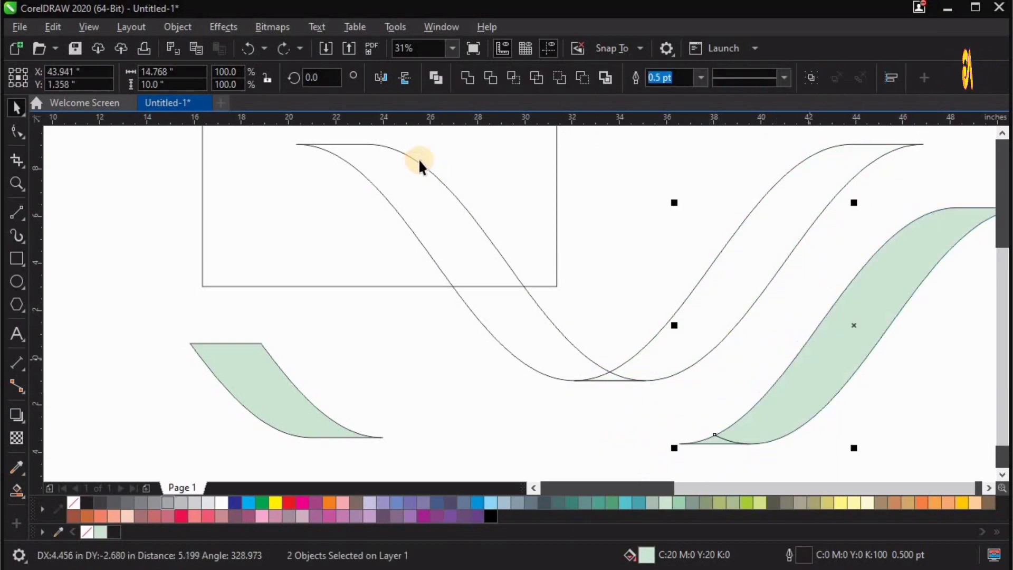
pyautogui.click(749, 364)
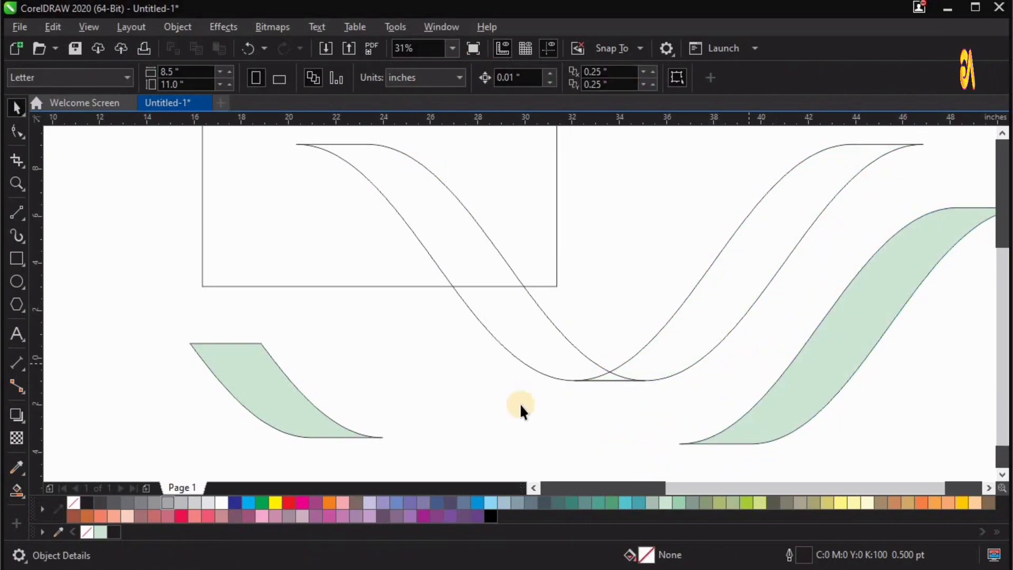
# Step: Delete the rectangle and the unfilled V-shaped ribbon outlines, keeping only the two pale green shapes
pyautogui.scroll(-2, 521, 403)
pyautogui.press('F2')
pyautogui.moveTo(348, 274); pyautogui.dragTo(745, 496)
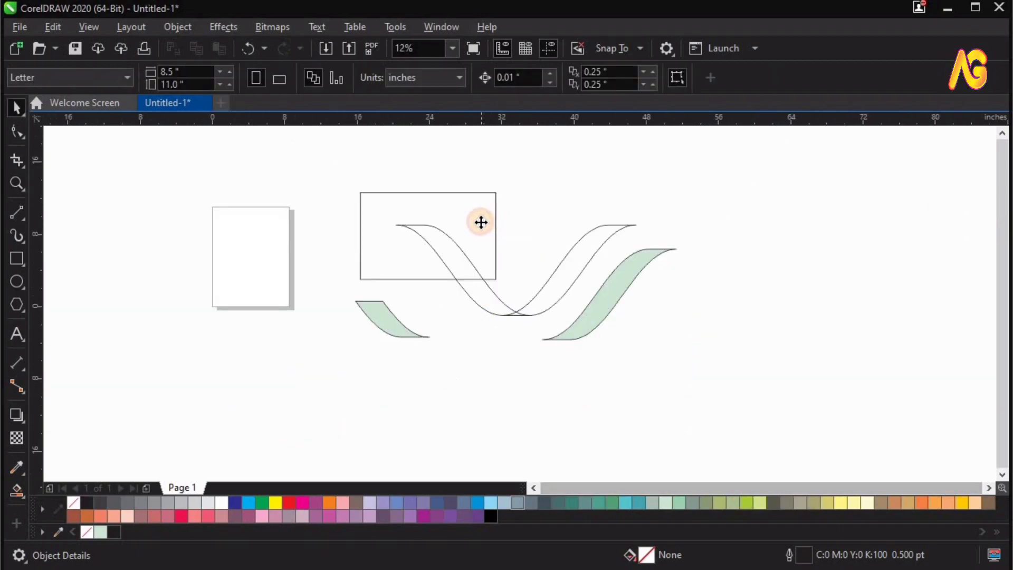
pyautogui.click(481, 222)
pyautogui.press('Delete')
pyautogui.click(485, 296)
pyautogui.press('Delete')
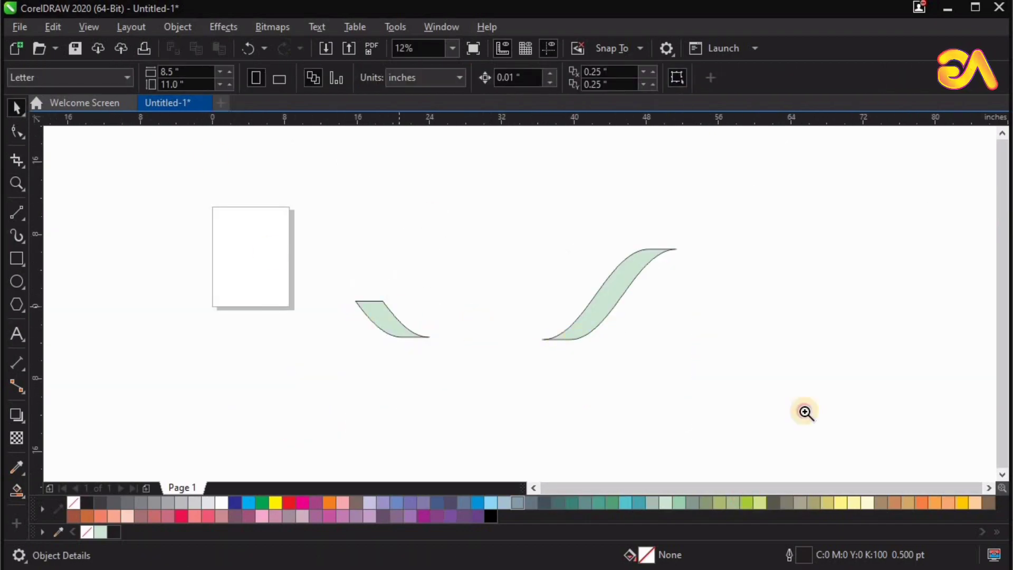
# Step: Move the short left piece against the long right ribbon so that their flat bases coincide
pyautogui.moveTo(244, 157); pyautogui.dragTo(805, 412)
pyautogui.click(363, 376)
pyautogui.moveTo(386, 379); pyautogui.dragTo(583, 381)
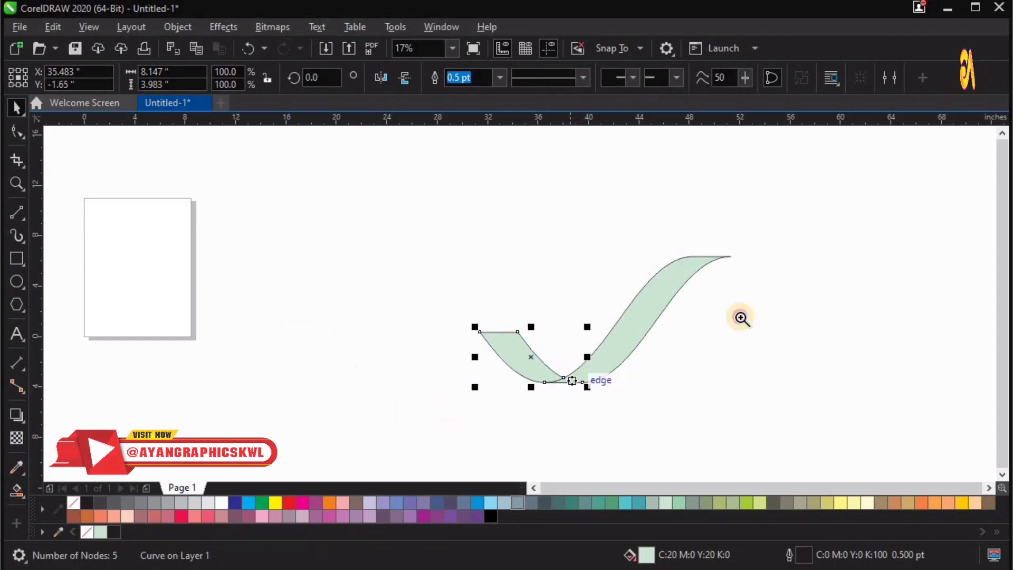
# Step: Select the short and long ribbon pieces together and group them
pyautogui.press('F2')
pyautogui.moveTo(403, 414); pyautogui.dragTo(890, 170)
pyautogui.scroll(-1, 520, 362)
pyautogui.press('F2')
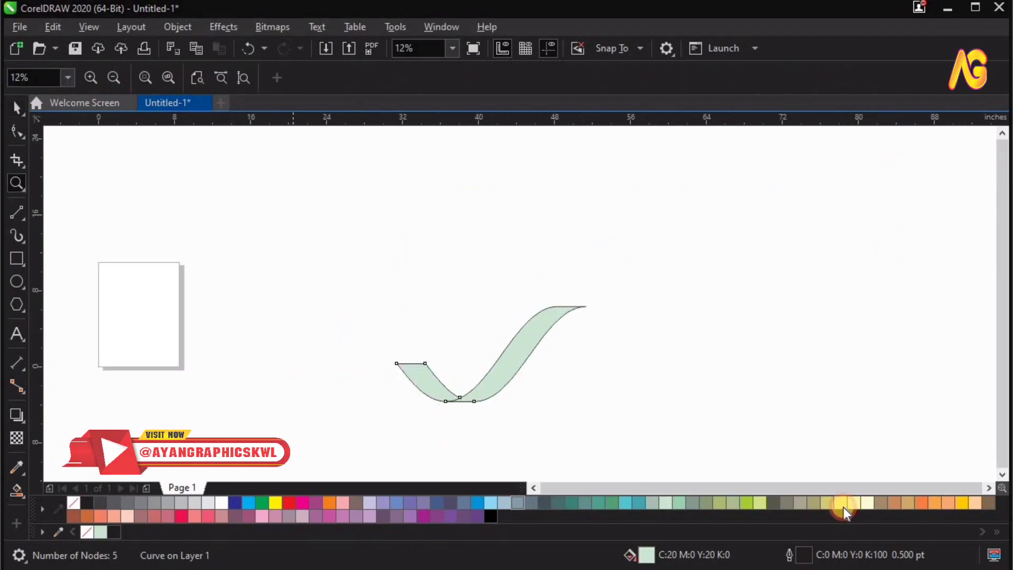
pyautogui.moveTo(844, 508); pyautogui.dragTo(848, 511)
pyautogui.moveTo(195, 147); pyautogui.dragTo(659, 363)
pyautogui.click(811, 78)
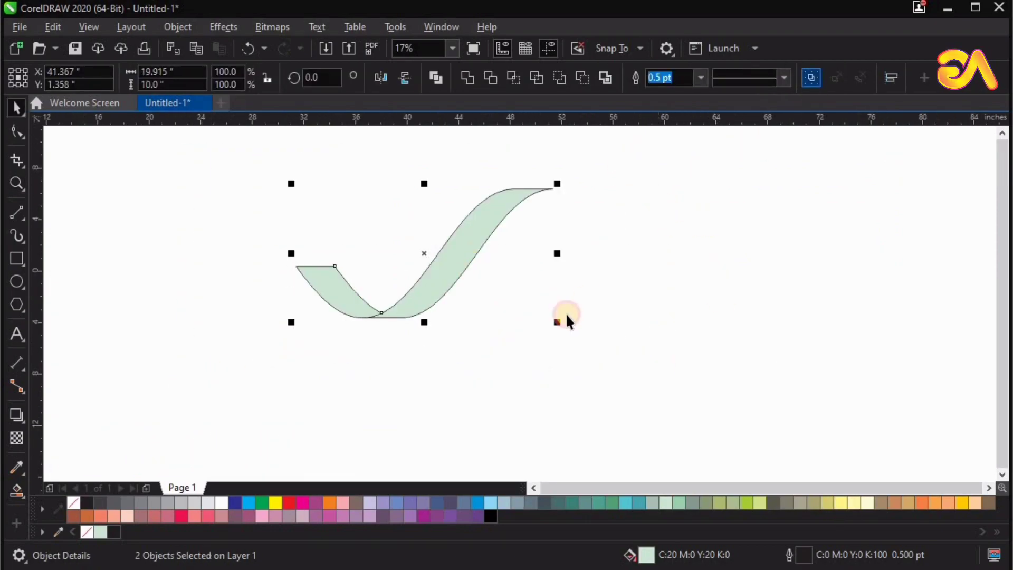
pyautogui.hotkey('ctrl', 'g')
# Step: Create a horizontally mirrored copy of the ribbon group on its left side and nudge it slightly left to leave a gap
pyautogui.moveTo(288, 266); pyautogui.dragTo(258, 280)
pyautogui.rightClick(258, 281)
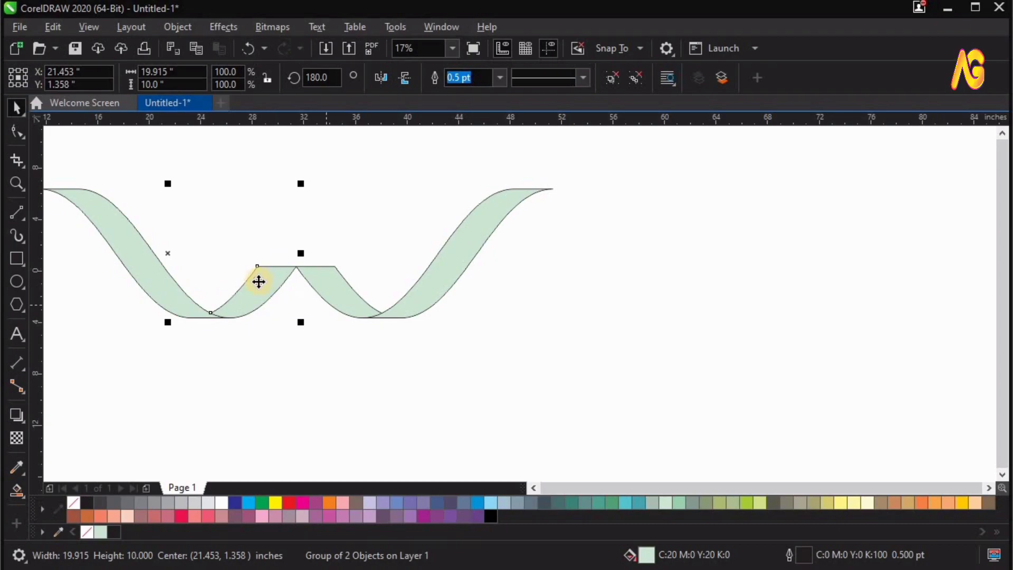
pyautogui.press('Left')
pyautogui.press('Left')
pyautogui.press('Left')
pyautogui.press('Left')
pyautogui.press('Left')
# Step: Ungroup both ribbons and bring the left ribbon's short inner piece to the front
pyautogui.keyDown('shift'); pyautogui.click(338, 294); pyautogui.keyUp('shift')
pyautogui.hotkey('ctrl', 'u')
pyautogui.click(565, 391)
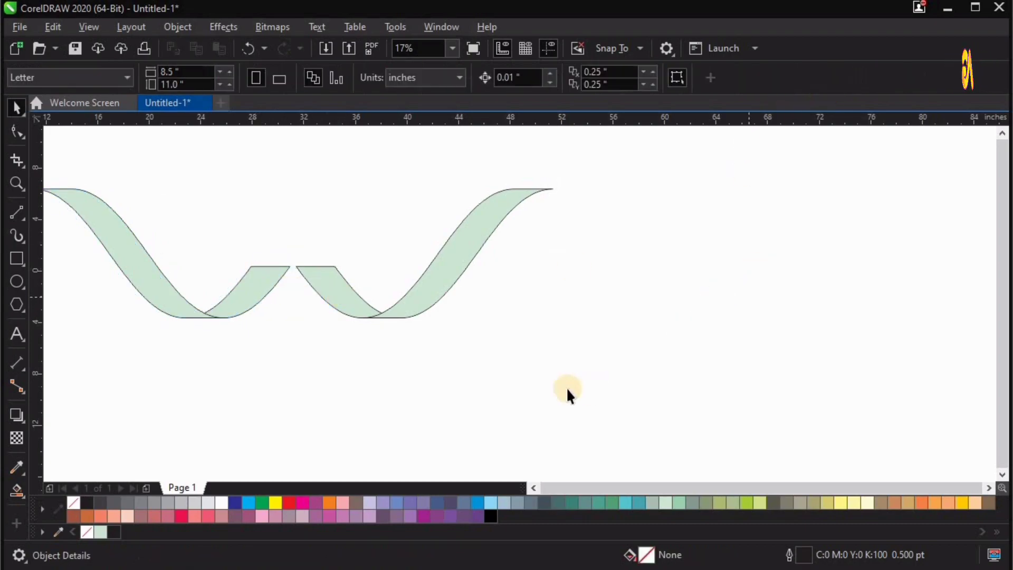
pyautogui.press('F4')
pyautogui.click(467, 355)
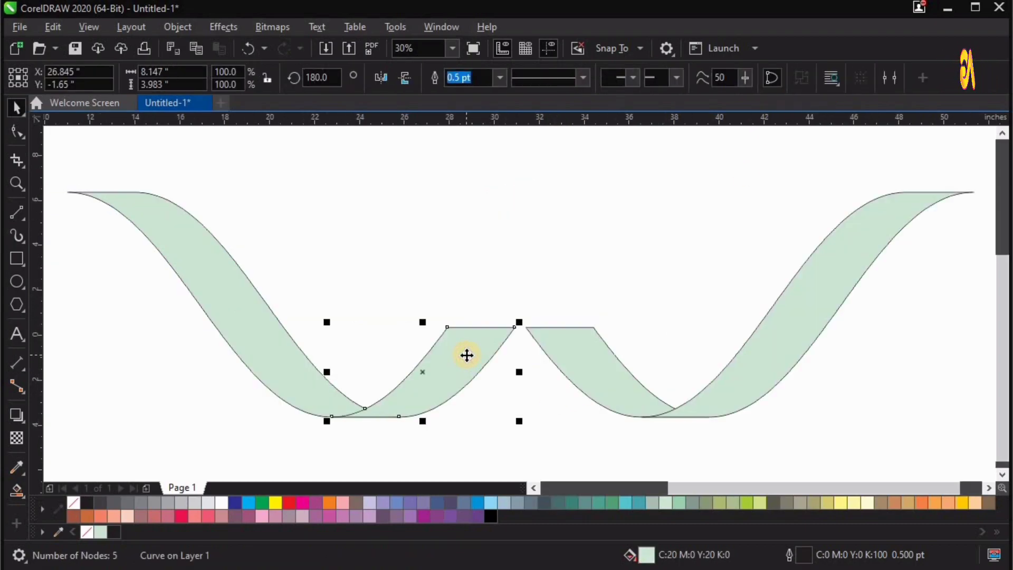
pyautogui.hotkey('shift', 'pageup')
pyautogui.click(587, 253)
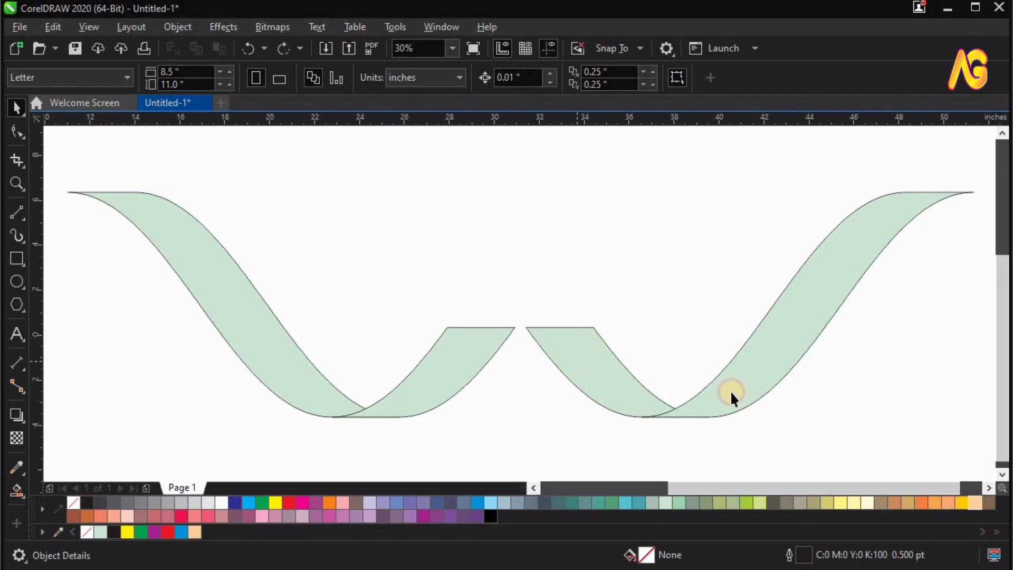
# Step: Fill both pieces of the right ribbon with green (C100 M0 Y100 K0) and both pieces of the left ribbon with red
pyautogui.click(732, 396)
pyautogui.click(395, 408)
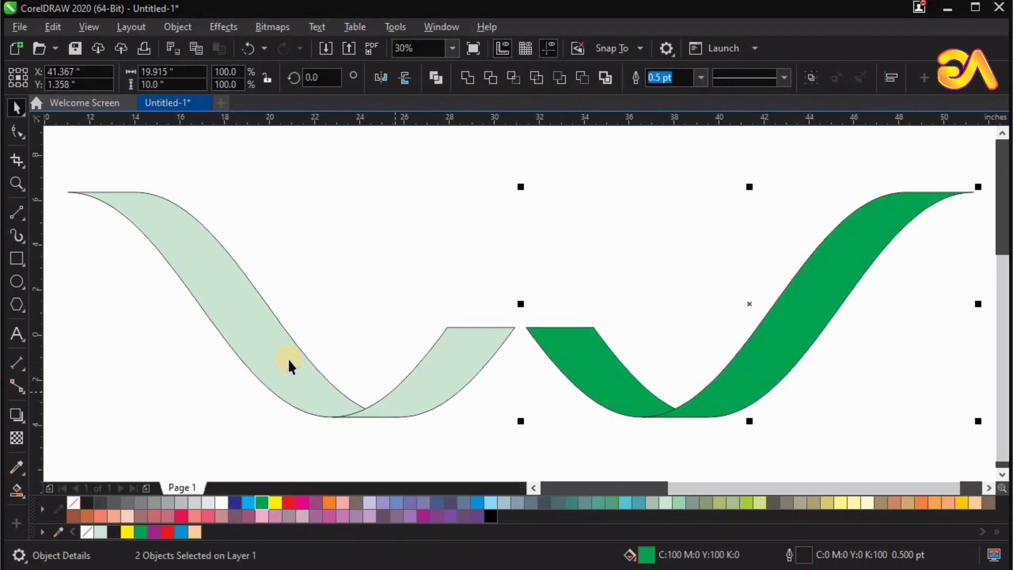
pyautogui.click(306, 499)
pyautogui.click(178, 424)
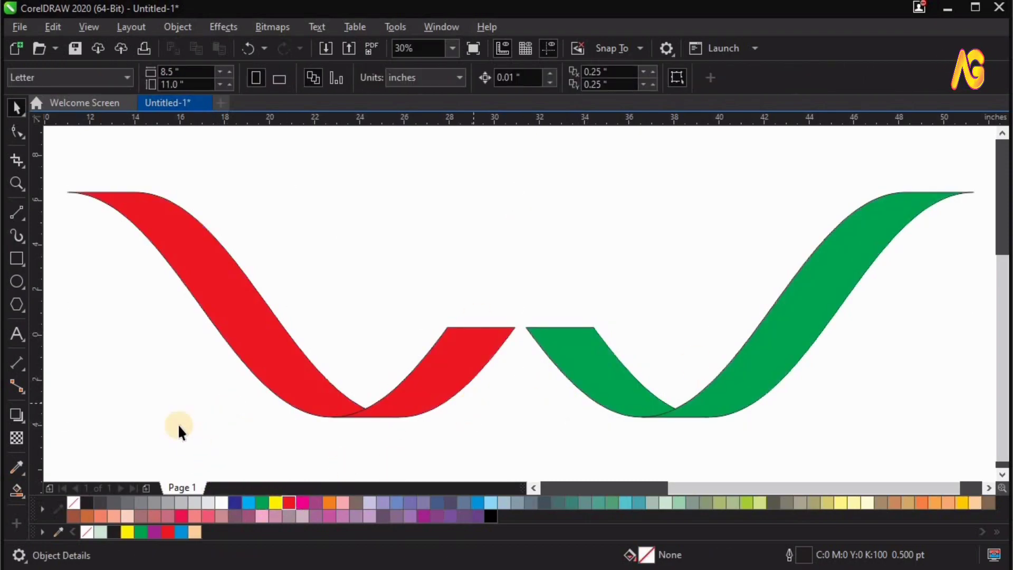
# Step: Apply a vertical fountain fill to the long red piece from top to base, with red as its end colour
pyautogui.click(16, 494)
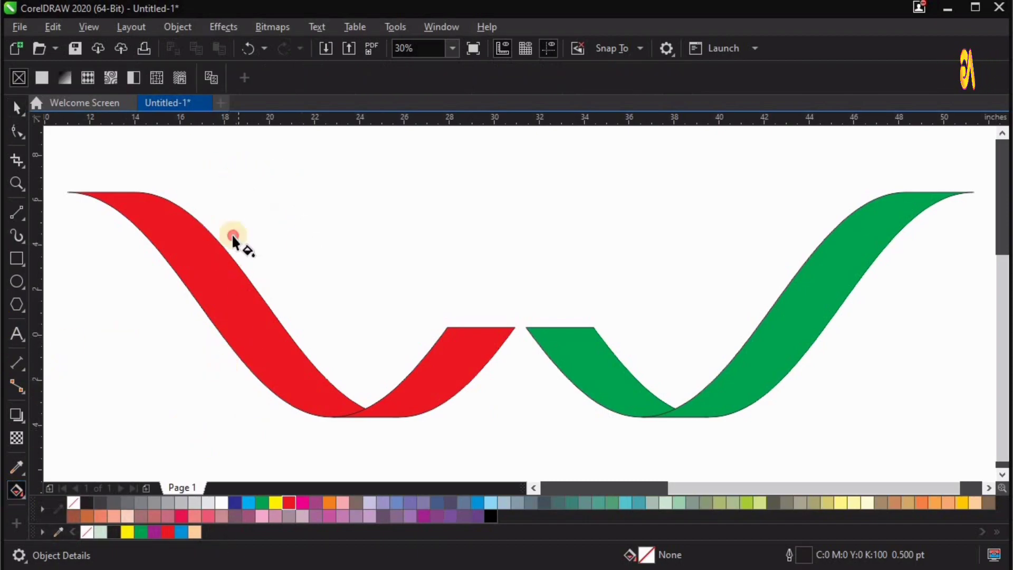
pyautogui.click(226, 300)
pyautogui.moveTo(240, 397); pyautogui.dragTo(242, 414)
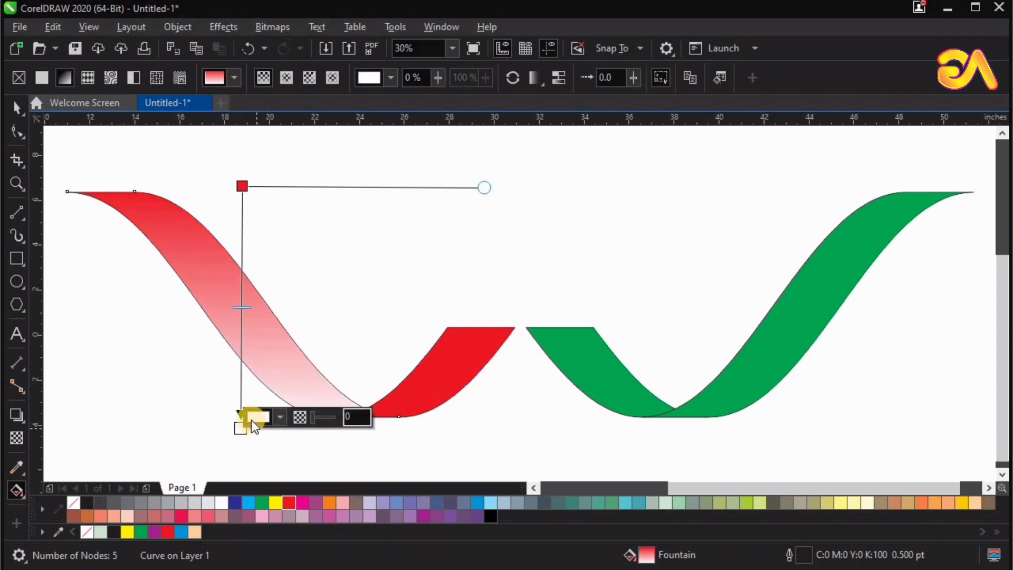
pyautogui.click(256, 417)
pyautogui.click(286, 501)
pyautogui.click(291, 500)
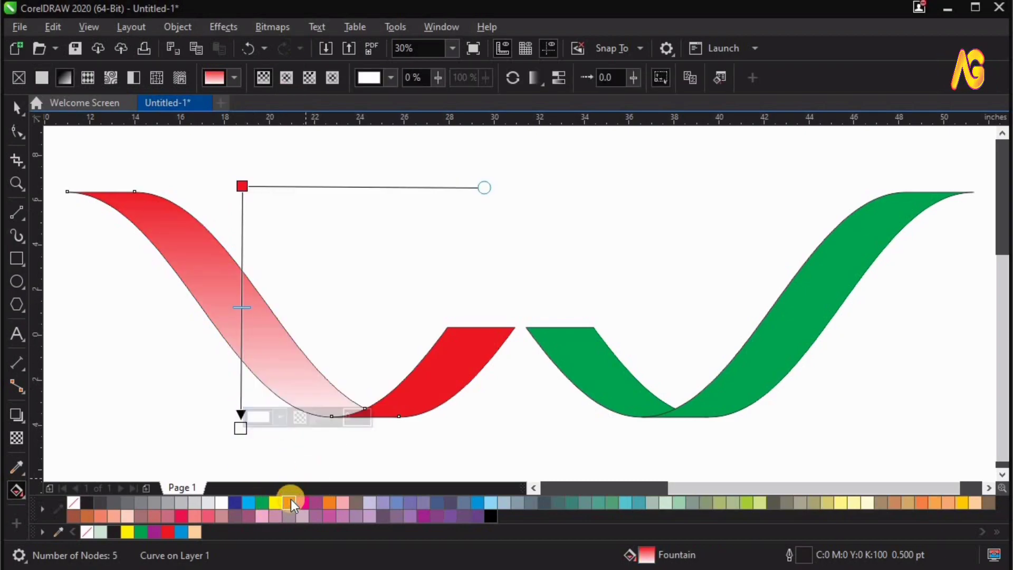
# Step: Darken the red gradient's end colour to K 50 and pull its end point slightly farther below the ribbon
pyautogui.click(259, 418)
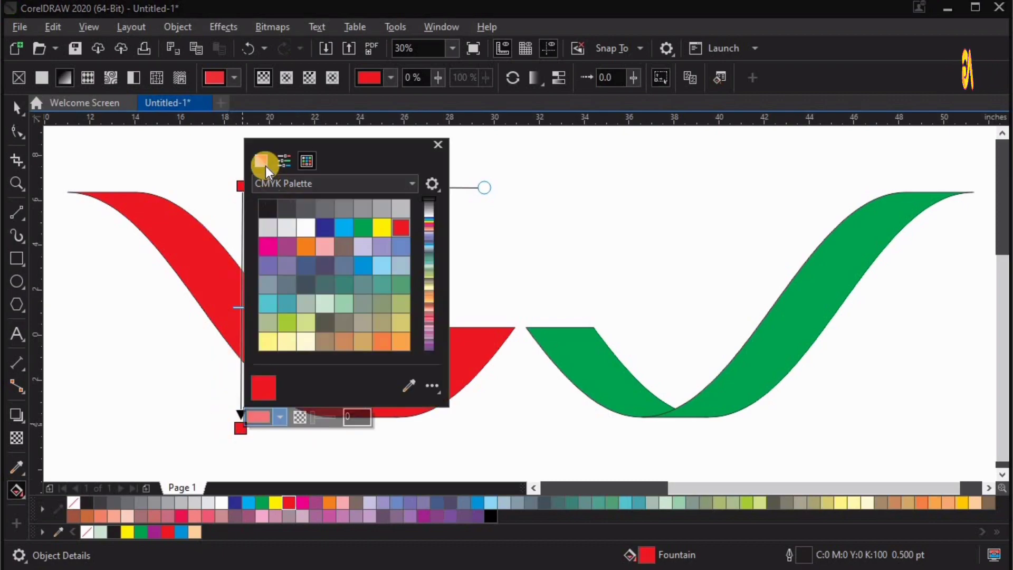
pyautogui.click(261, 160)
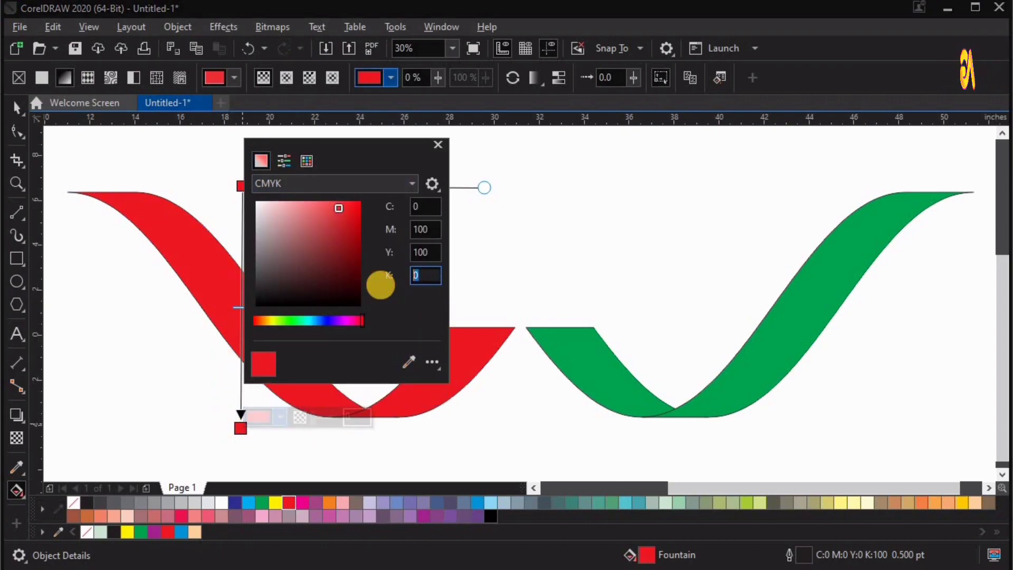
pyautogui.write('50')
pyautogui.press('Return')
pyautogui.click(489, 253)
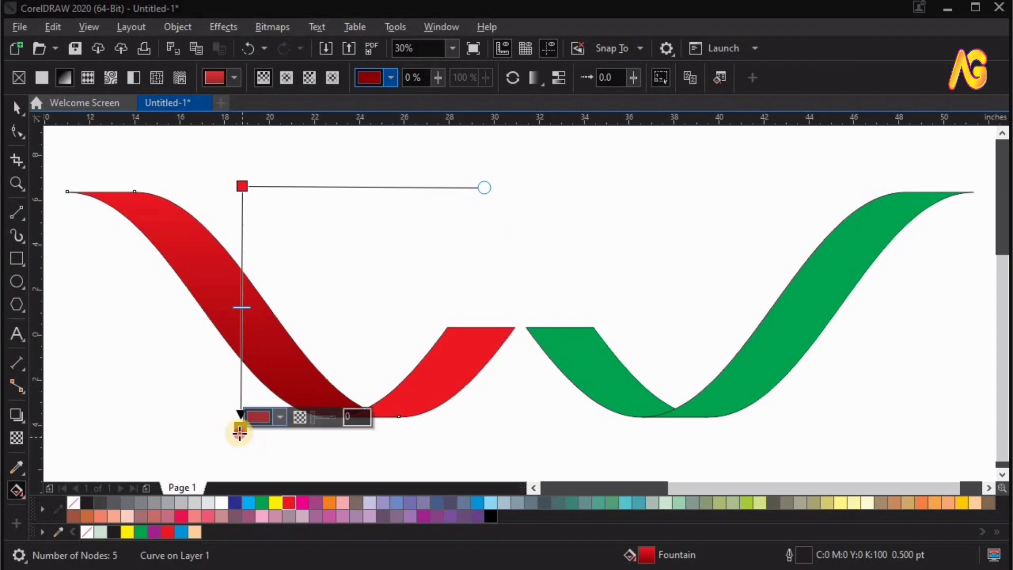
pyautogui.moveTo(242, 427); pyautogui.dragTo(259, 449)
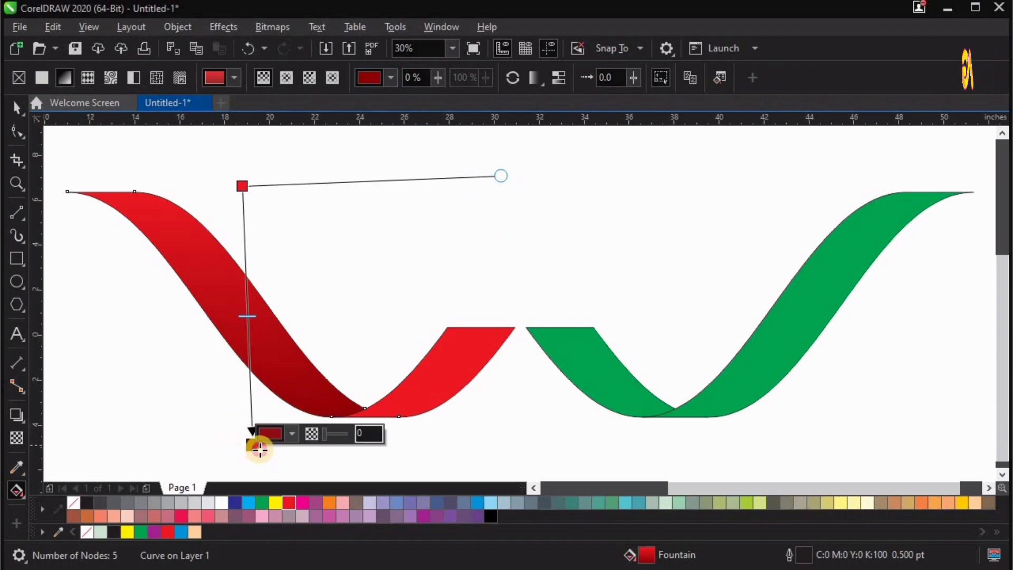
pyautogui.press('space')
# Step: Apply a vertical fountain fill to the short green piece, with green as its end colour
pyautogui.click(628, 385)
pyautogui.moveTo(590, 171); pyautogui.dragTo(597, 431)
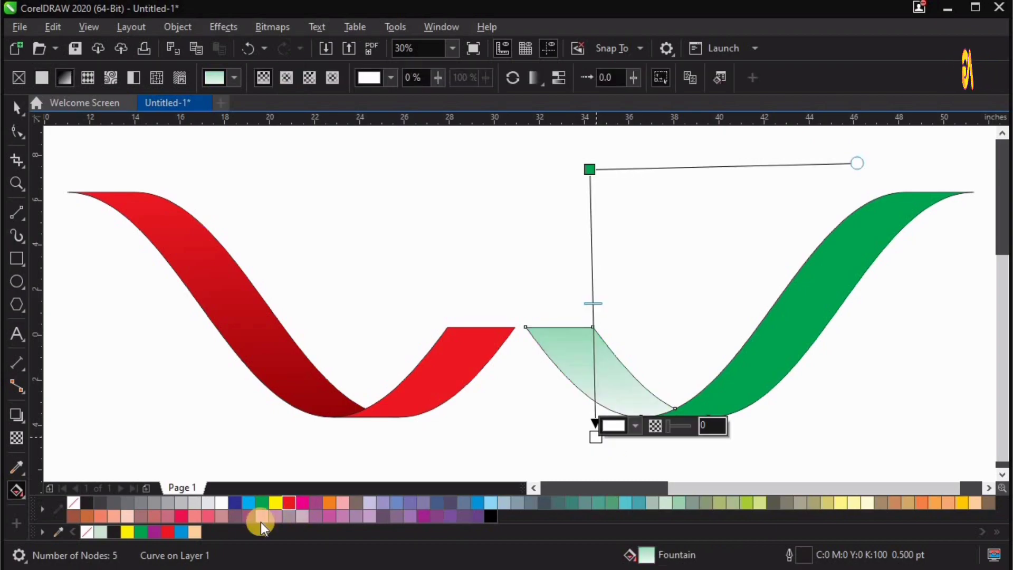
pyautogui.moveTo(262, 504); pyautogui.dragTo(603, 442)
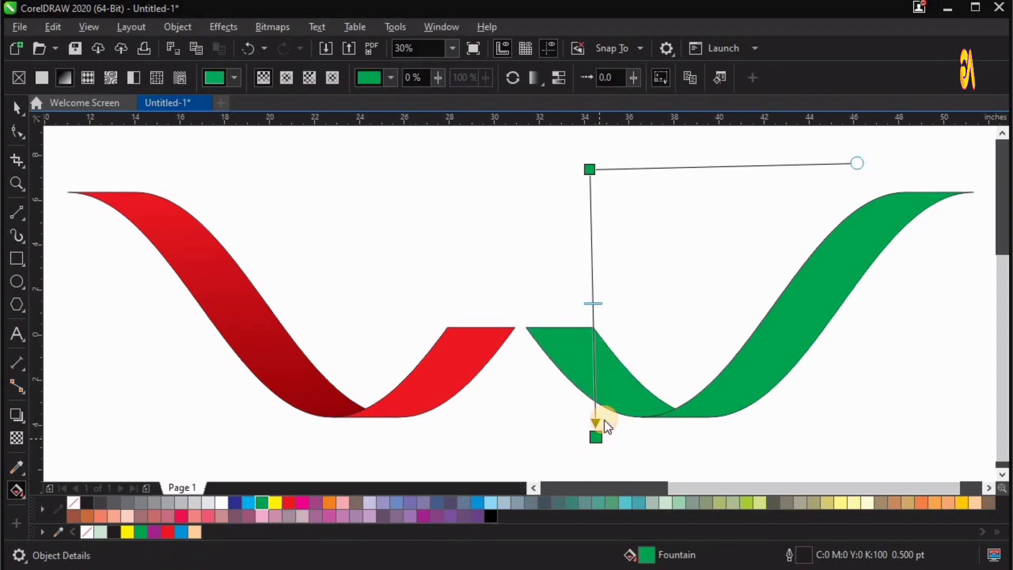
# Step: Darken the end colour of the short green piece's gradient to C100 M0 Y100 K50
pyautogui.click(608, 422)
pyautogui.click(617, 173)
pyautogui.moveTo(783, 283); pyautogui.dragTo(753, 292)
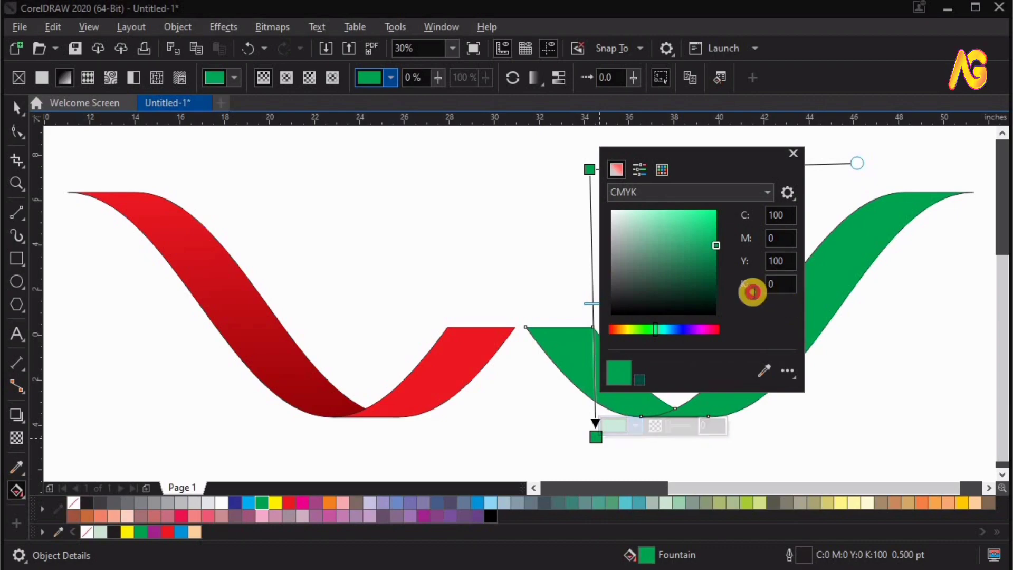
pyautogui.write('50')
pyautogui.press('Return')
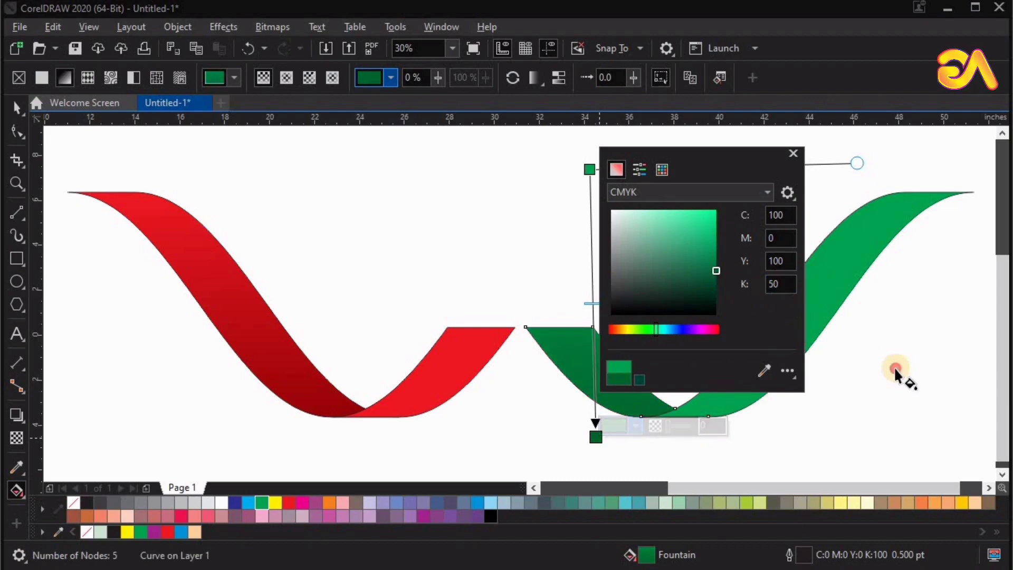
pyautogui.click(895, 368)
# Step: Extend the green gradient's end point slightly downward and lower its start point to just above the short piece
pyautogui.moveTo(596, 438); pyautogui.dragTo(598, 456)
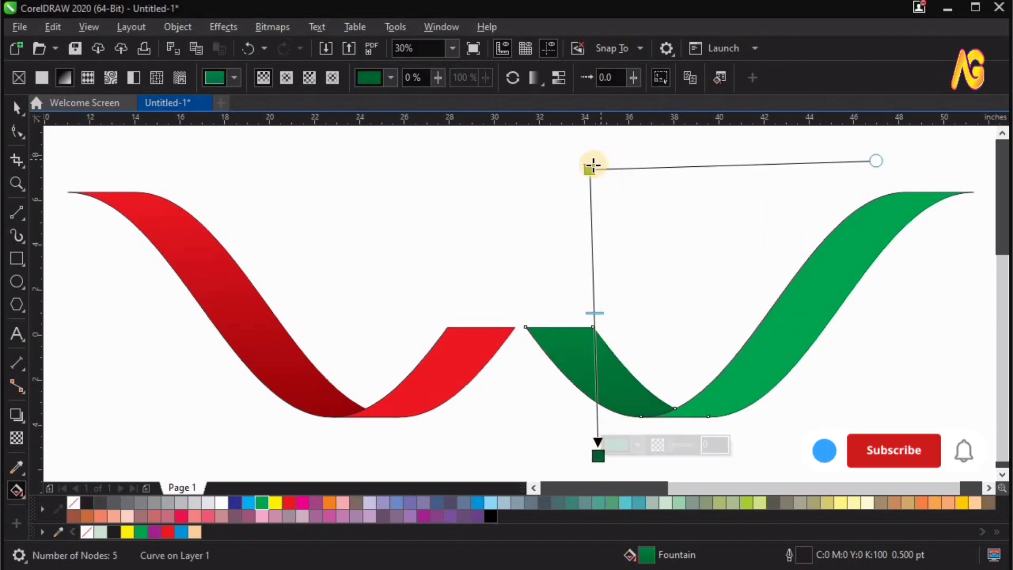
pyautogui.moveTo(592, 165); pyautogui.dragTo(590, 256)
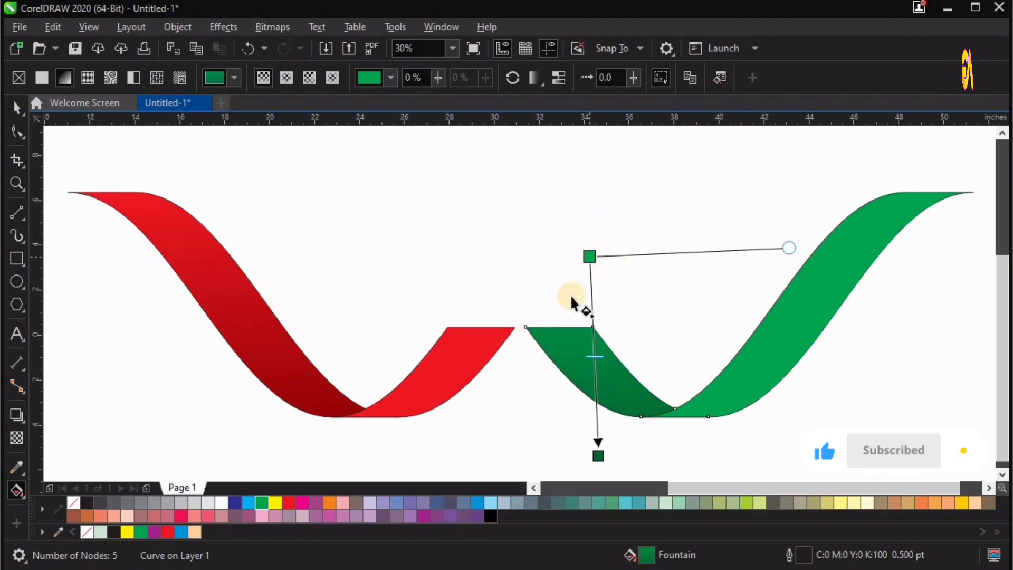
pyautogui.click(502, 228)
pyautogui.press('space')
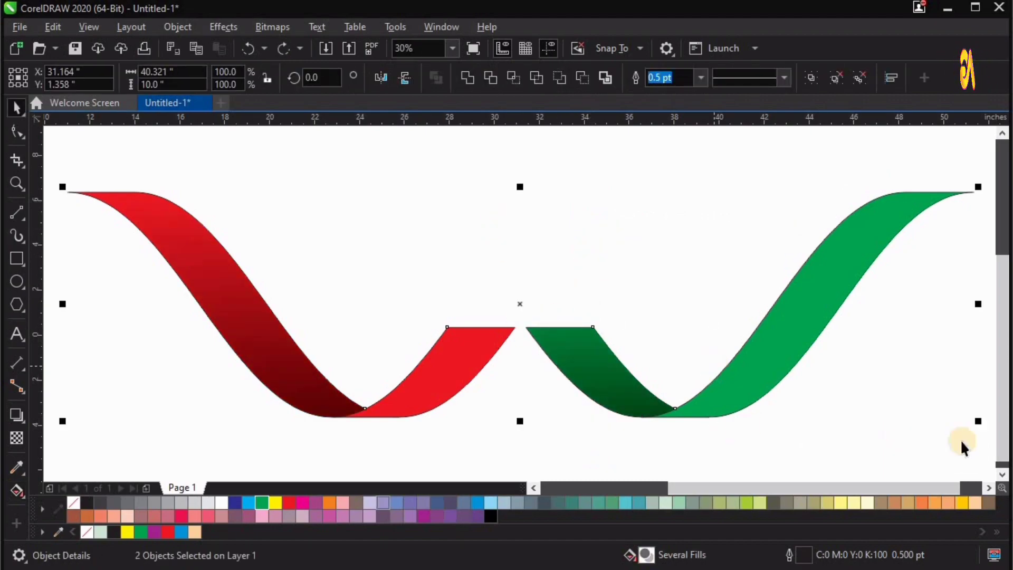
# Step: Group the ribbon pieces and place a copy of the green ribbon to the upper left, over the page
pyautogui.scroll(-2, 723, 372)
pyautogui.hotkey('ctrl', 'g')
pyautogui.moveTo(815, 297); pyautogui.dragTo(234, 280)
# Step: Align the red and green ribbons to the right and on their centres so that they cross each other
pyautogui.click(680, 380)
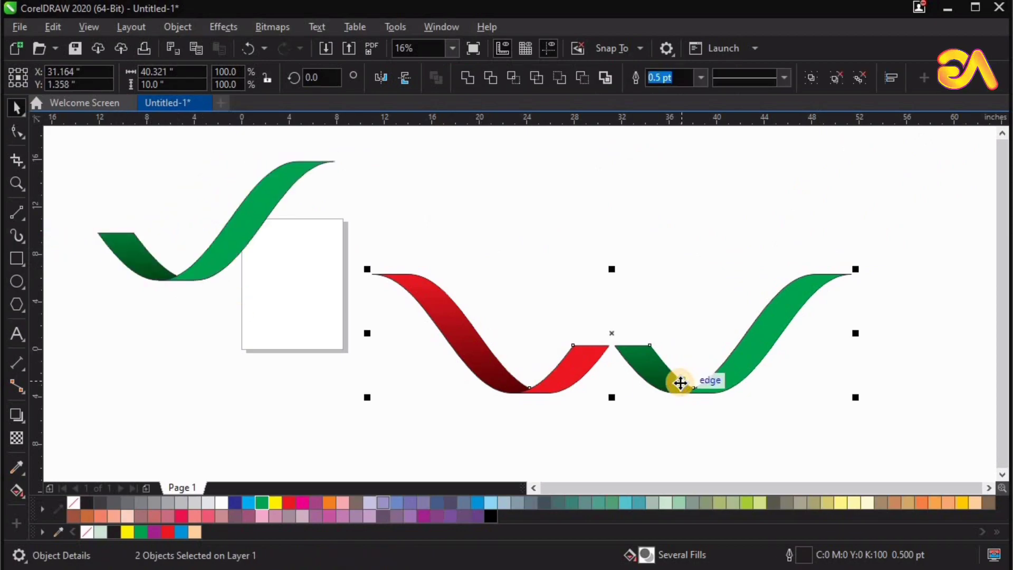
pyautogui.press('r')
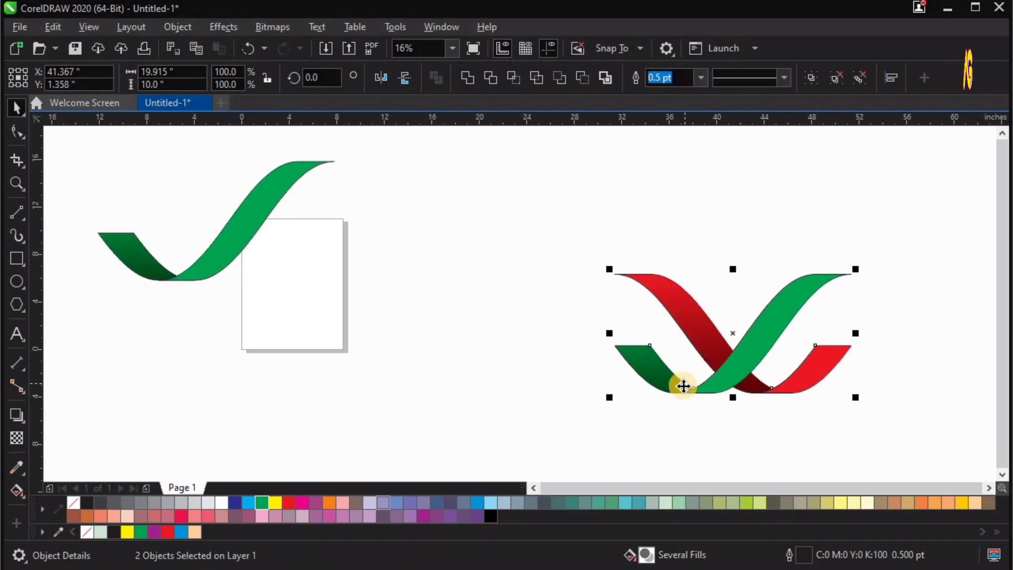
pyautogui.press('c')
pyautogui.press('e')
# Step: Ungroup the copied green ribbon beside the page
pyautogui.click(714, 158)
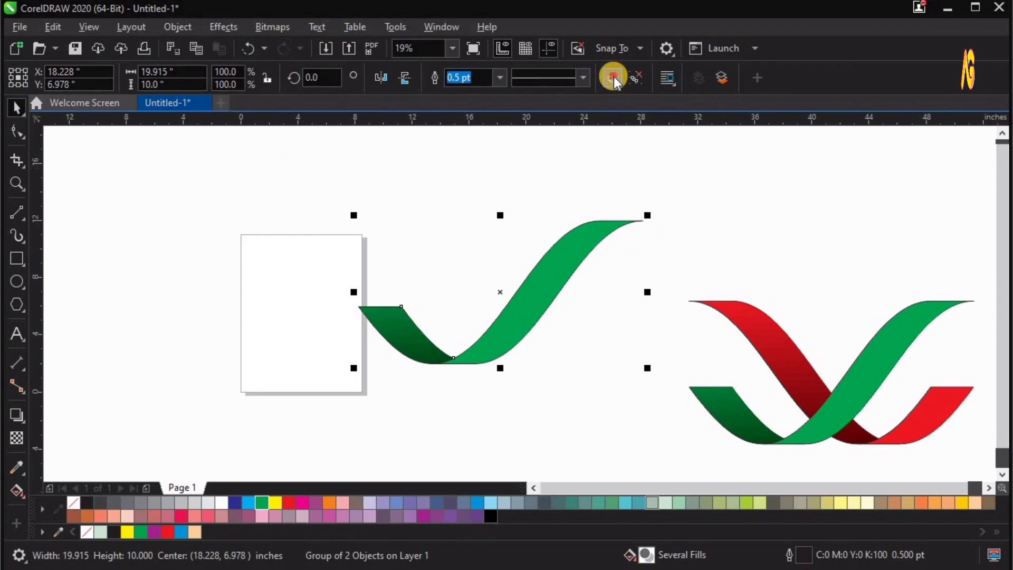
pyautogui.click(614, 77)
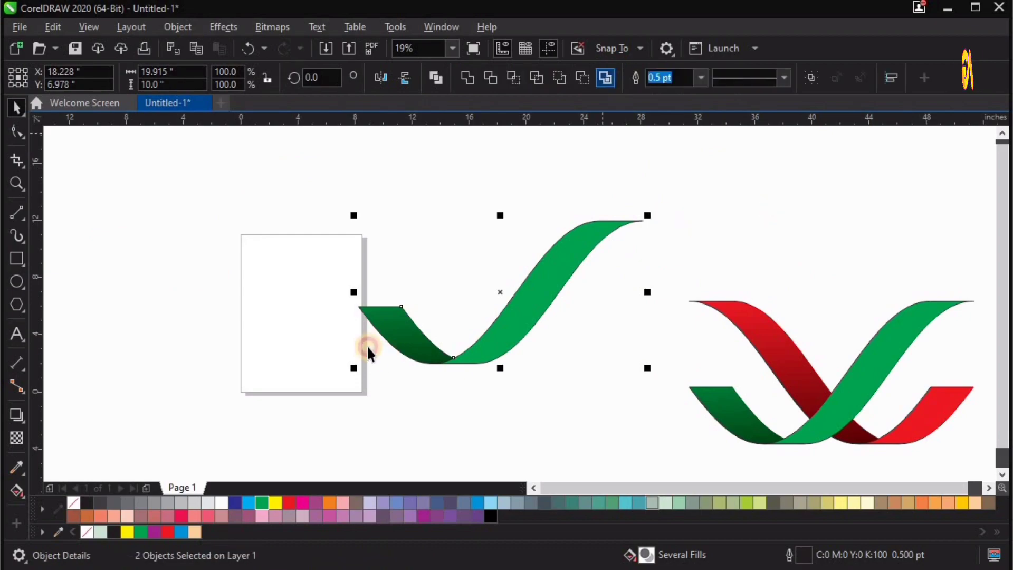
pyautogui.click(389, 324)
pyautogui.press('Delete')
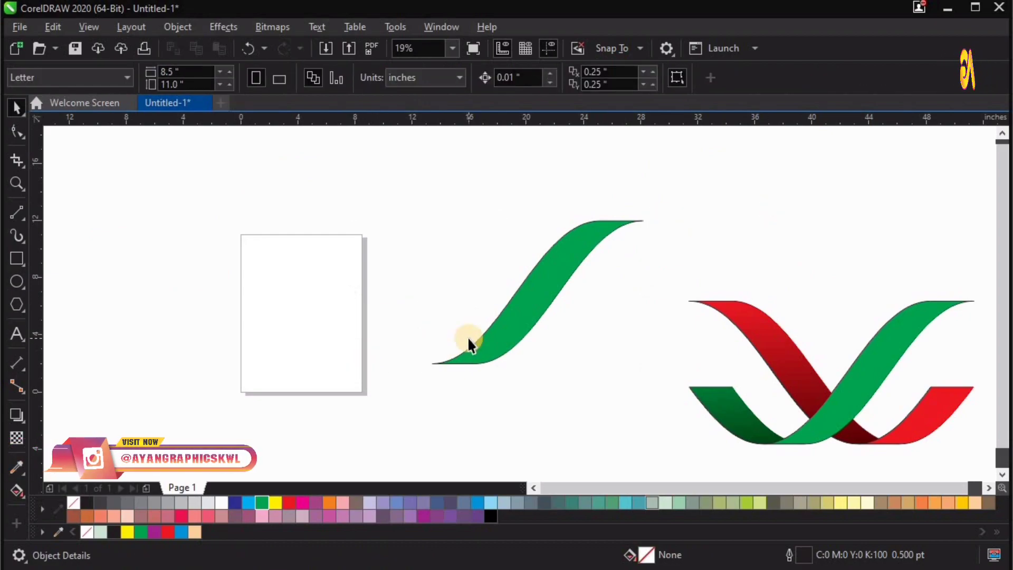
pyautogui.hotkey('ctrl', 'z')
# Step: Delete the short dark green piece of the copied ribbon, leaving only the long piece
pyautogui.rightClick(410, 335)
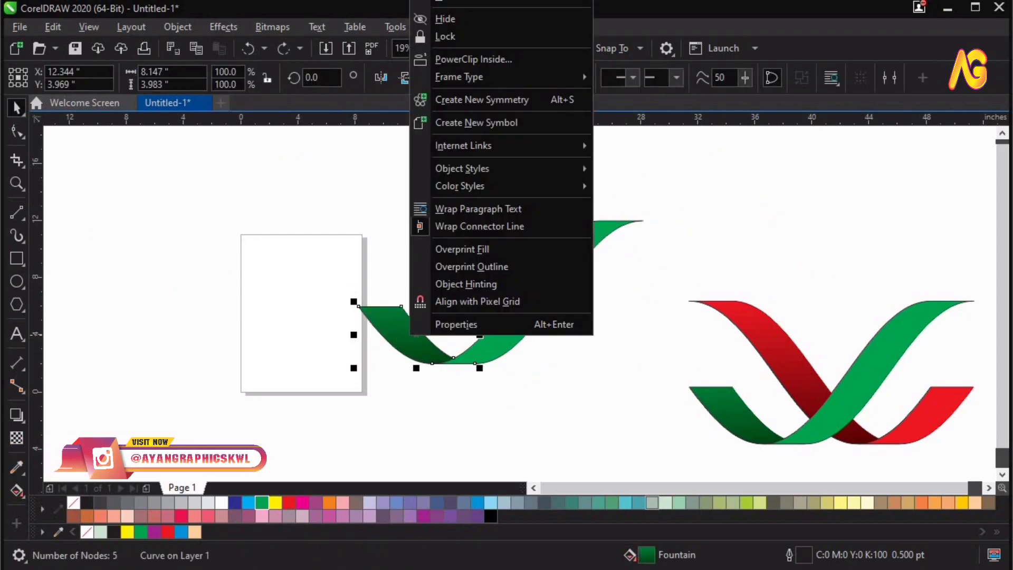
pyautogui.click(588, 338)
pyautogui.press('Delete')
# Step: Widen the copied green ribbon by moving its upper end node and lower bend node outward horizontally
pyautogui.moveTo(276, 120); pyautogui.dragTo(612, 286)
pyautogui.press('z')
pyautogui.click(648, 77)
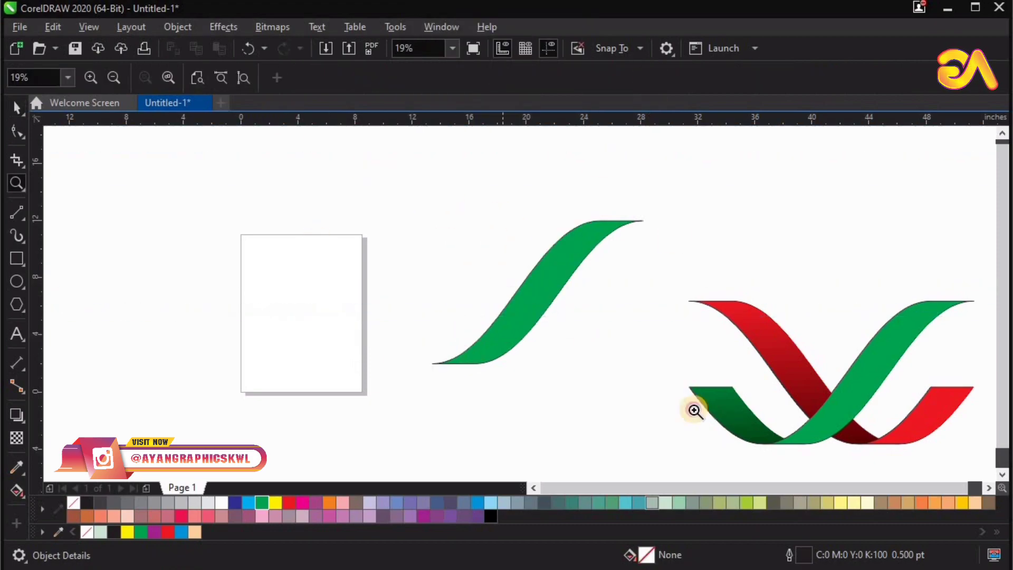
pyautogui.moveTo(694, 411); pyautogui.dragTo(787, 444)
pyautogui.press('F10')
pyautogui.click(482, 264)
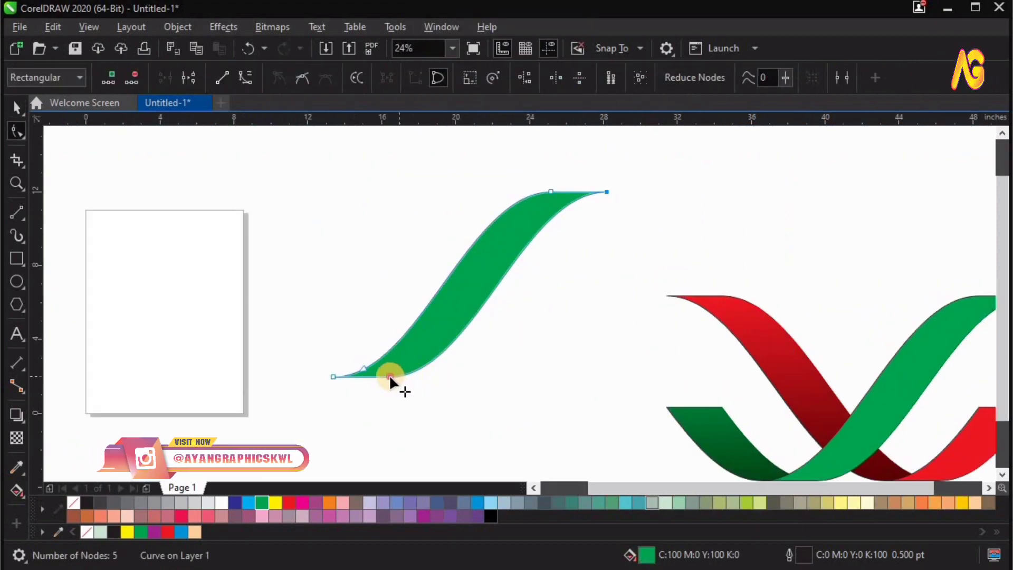
pyautogui.moveTo(621, 178); pyautogui.dragTo(561, 242)
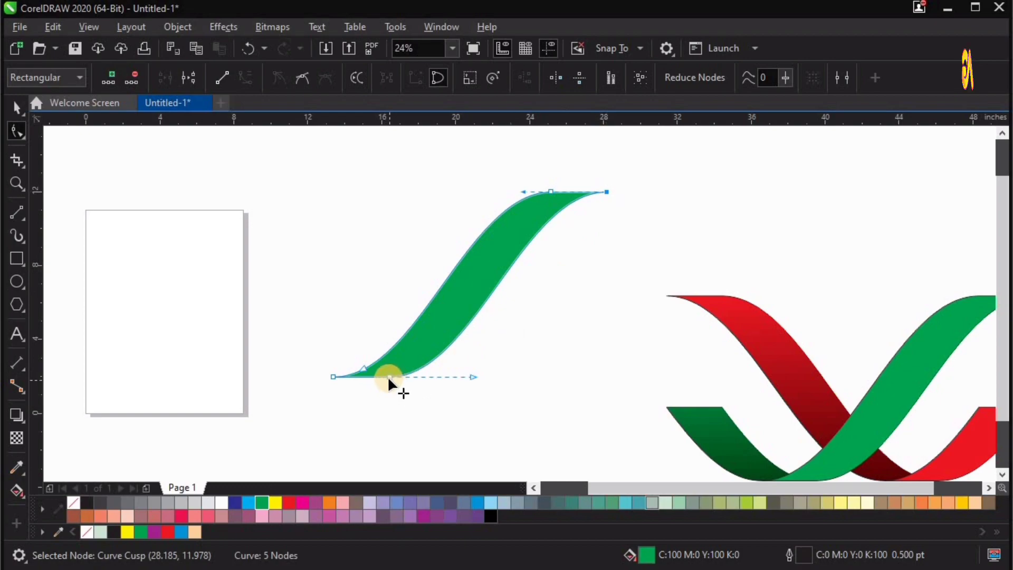
pyautogui.moveTo(389, 377); pyautogui.dragTo(425, 378)
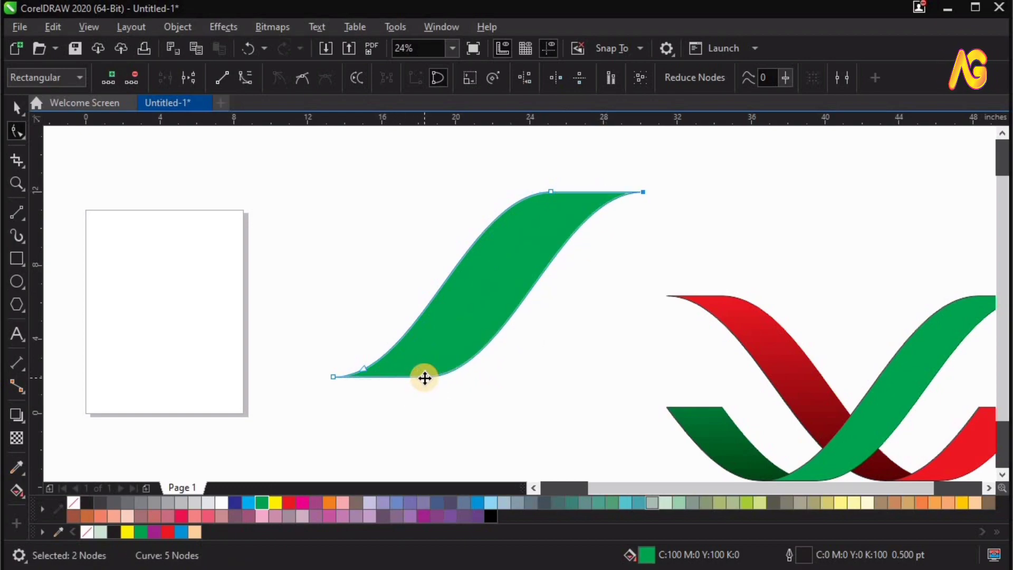
# Step: Move the wide green ribbon over the page and place a horizontally mirrored copy beside it, overlapping at the top to form an arch
pyautogui.press('space')
pyautogui.scroll(-2, 424, 378)
pyautogui.press('F2')
pyautogui.moveTo(354, 310); pyautogui.dragTo(551, 392)
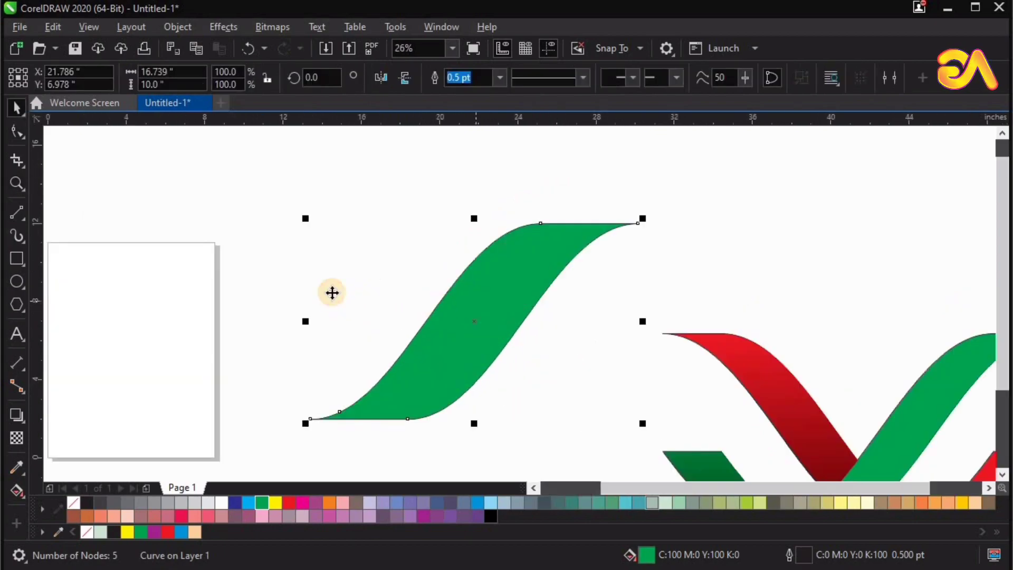
pyautogui.moveTo(332, 293); pyautogui.dragTo(160, 320)
pyautogui.moveTo(355, 325); pyautogui.dragTo(557, 336)
pyautogui.rightClick(556, 336)
pyautogui.moveTo(474, 223); pyautogui.dragTo(398, 225)
# Step: Group both halves of the green arch and align the group horizontally and vertically centred on the crossing ribbons
pyautogui.press('z')
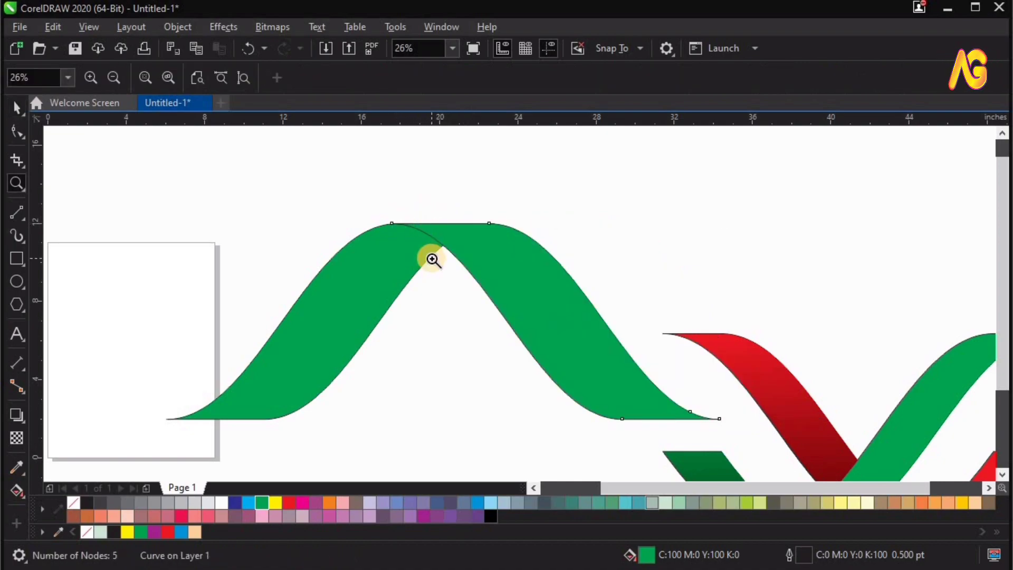
pyautogui.press('F4')
pyautogui.press('space')
pyautogui.press('space')
pyautogui.keyDown('shift'); pyautogui.click(253, 248); pyautogui.keyUp('shift')
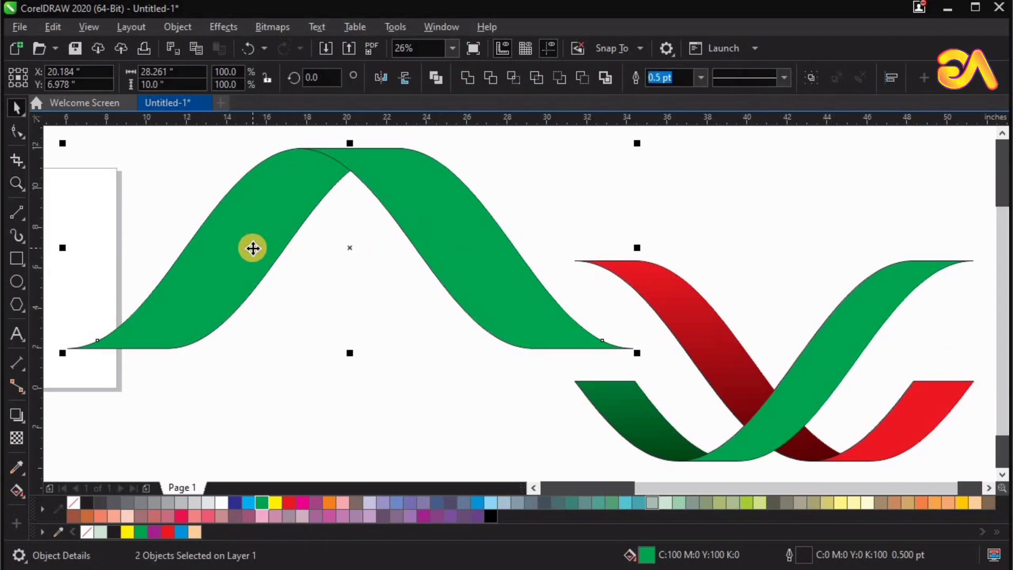
pyautogui.hotkey('ctrl', 'g')
pyautogui.keyDown('shift'); pyautogui.click(783, 421); pyautogui.keyUp('shift')
pyautogui.press('c')
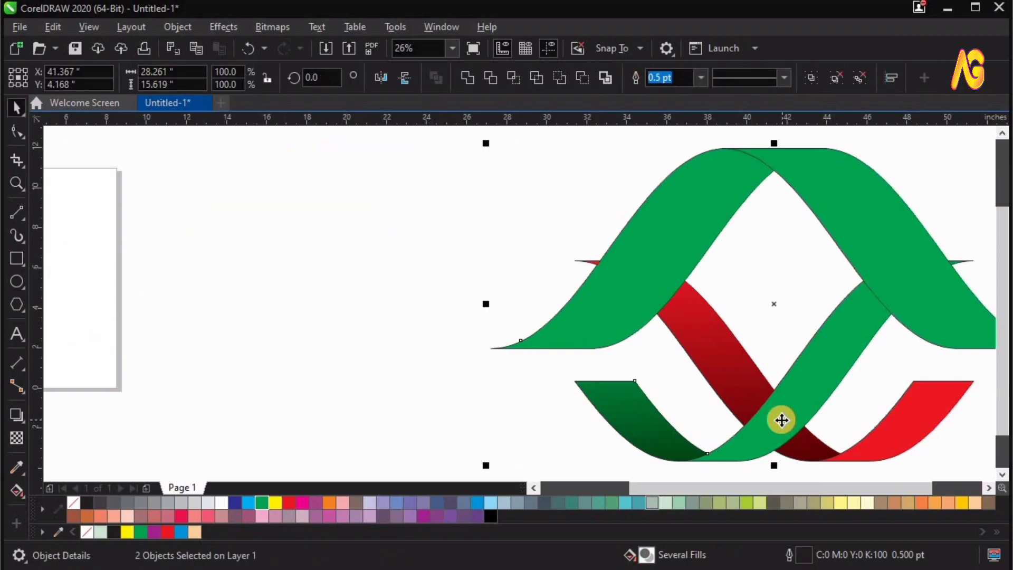
pyautogui.press('e')
# Step: Scale the green arch group proportionally to a height of 7 in, keeping it centred on the crossing ribbons
pyautogui.click(420, 320)
pyautogui.scroll(-2, 422, 322)
pyautogui.press('z')
pyautogui.moveTo(369, 279); pyautogui.dragTo(837, 446)
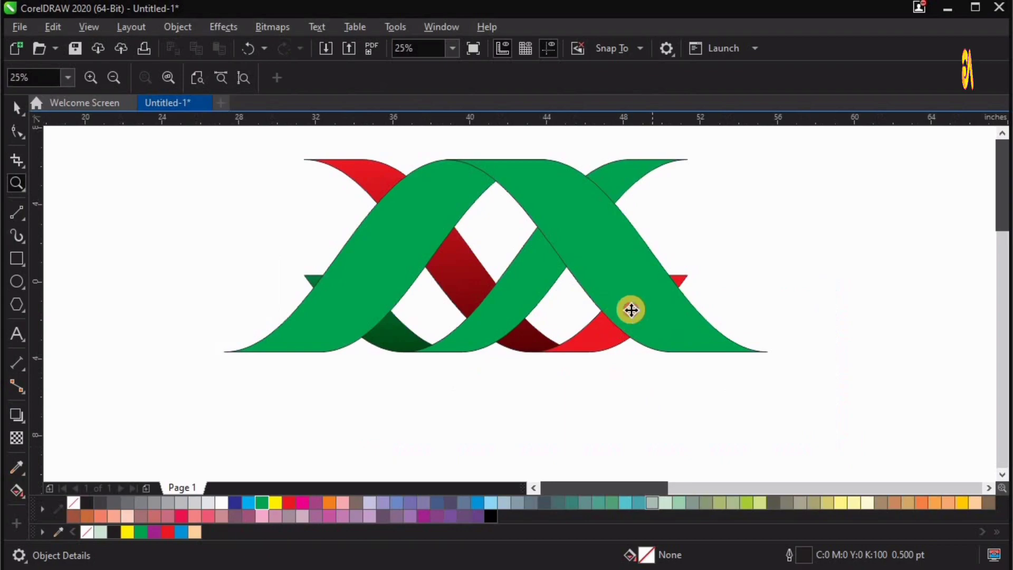
pyautogui.press('space')
pyautogui.click(631, 311)
pyautogui.press('Escape')
pyautogui.hotkey('ctrl', 'z')
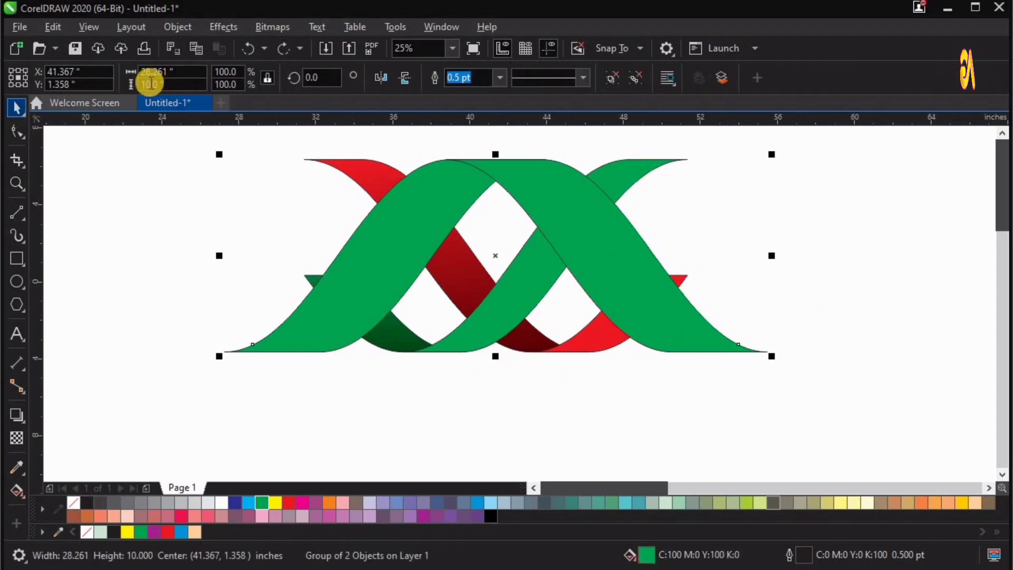
pyautogui.write('7')
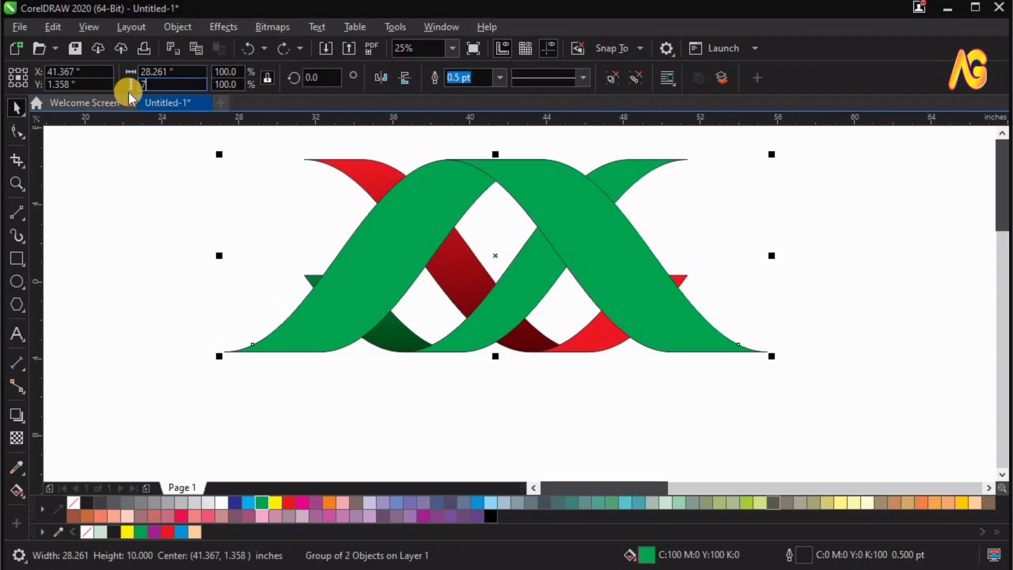
pyautogui.press('Return')
pyautogui.keyDown('shift'); pyautogui.click(500, 310); pyautogui.keyUp('shift')
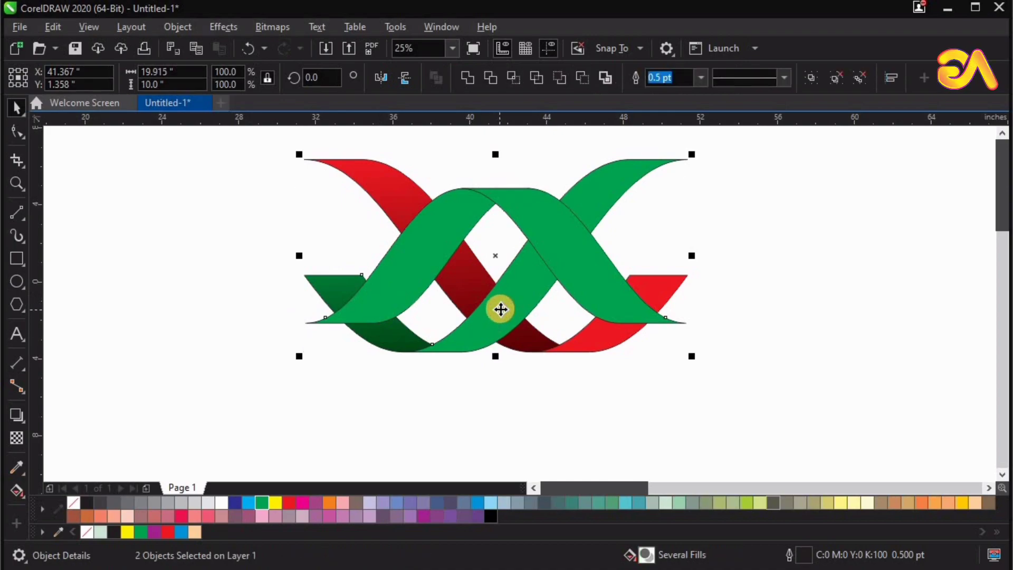
pyautogui.click(785, 247)
# Step: Ungroup the arch and send its right half behind the crossing green and red ribbons
pyautogui.click(580, 286)
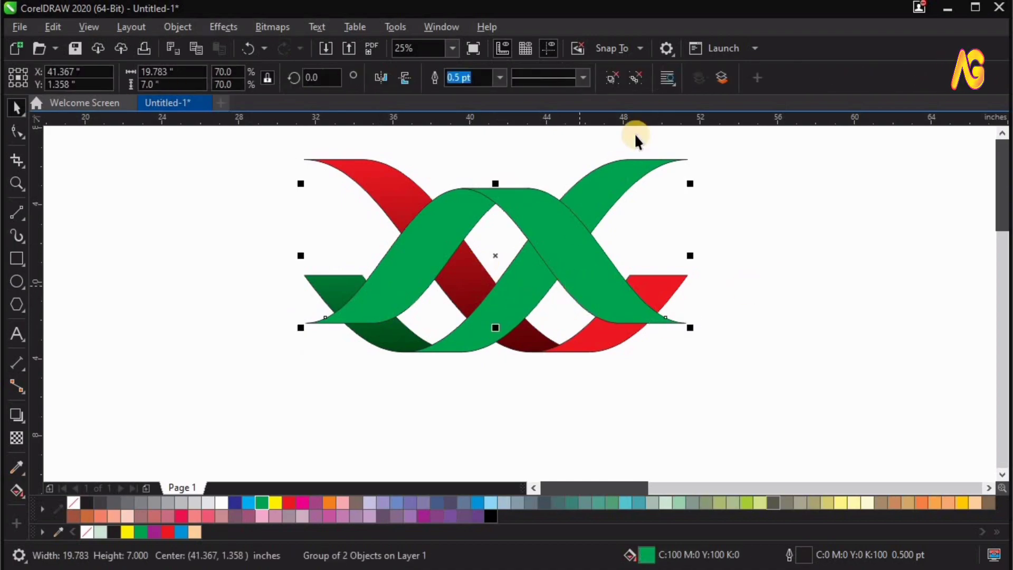
pyautogui.hotkey('ctrl', 'u')
pyautogui.press('Escape')
pyautogui.click(612, 294)
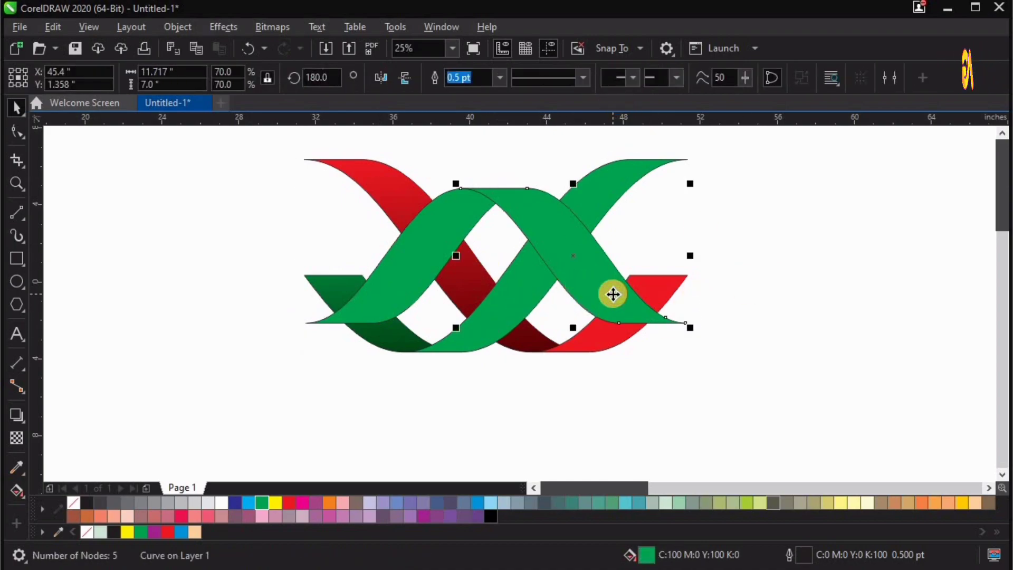
pyautogui.press('Escape')
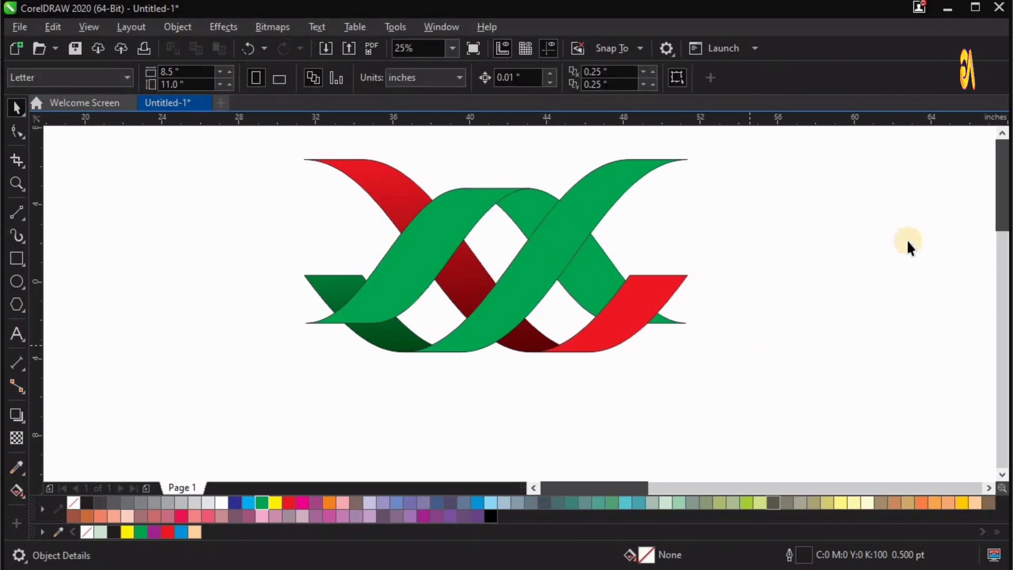
# Step: Enlarge the arch down to the crossing ribbons' lower edge and fill both halves with yellow C:0 M:20 Y:100 K:0
pyautogui.press('F4')
pyautogui.click(709, 373)
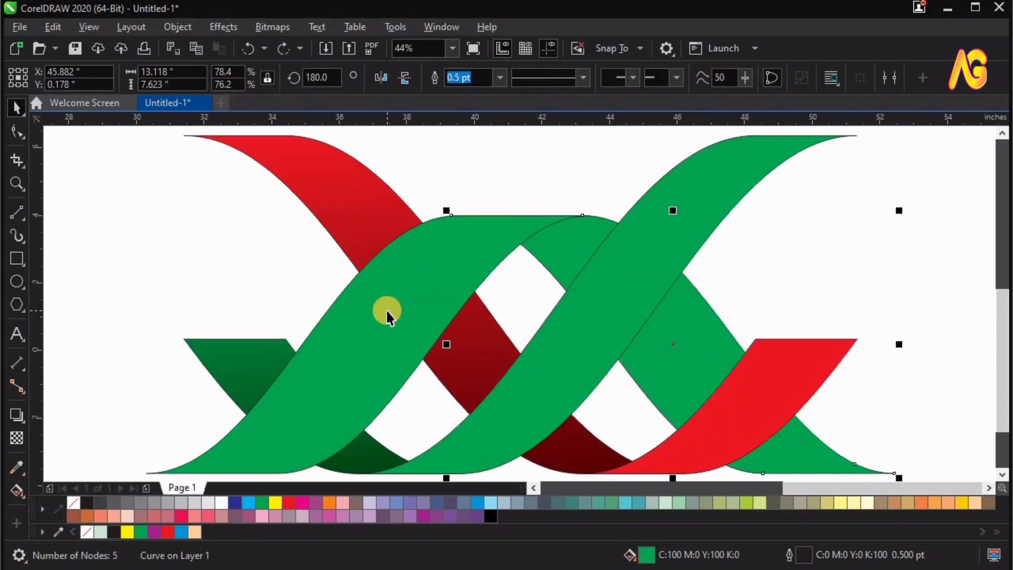
pyautogui.keyDown('shift'); pyautogui.click(508, 423); pyautogui.keyUp('shift')
pyautogui.click(690, 340)
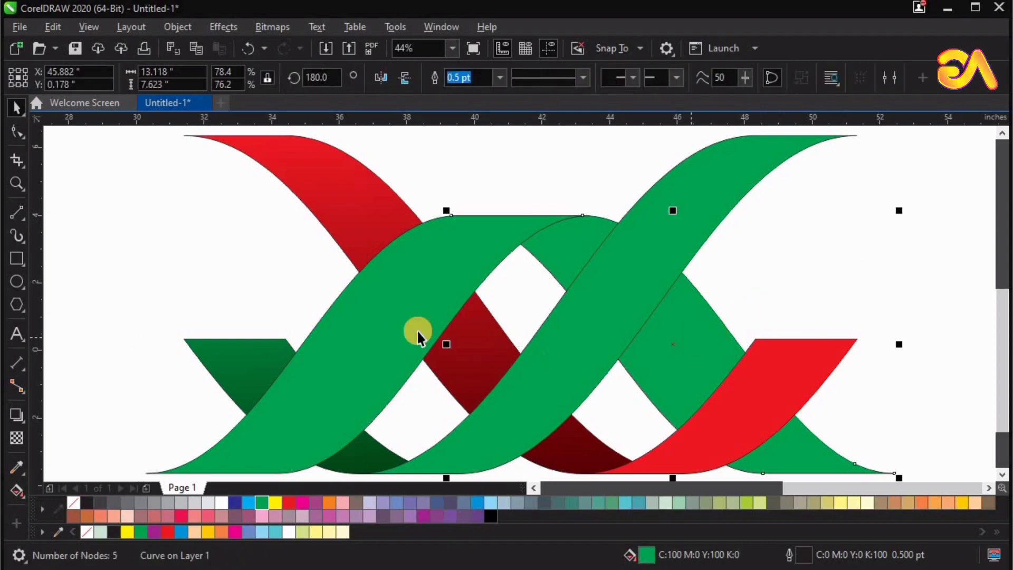
pyautogui.keyDown('shift'); pyautogui.click(418, 333); pyautogui.keyUp('shift')
pyautogui.click(961, 505)
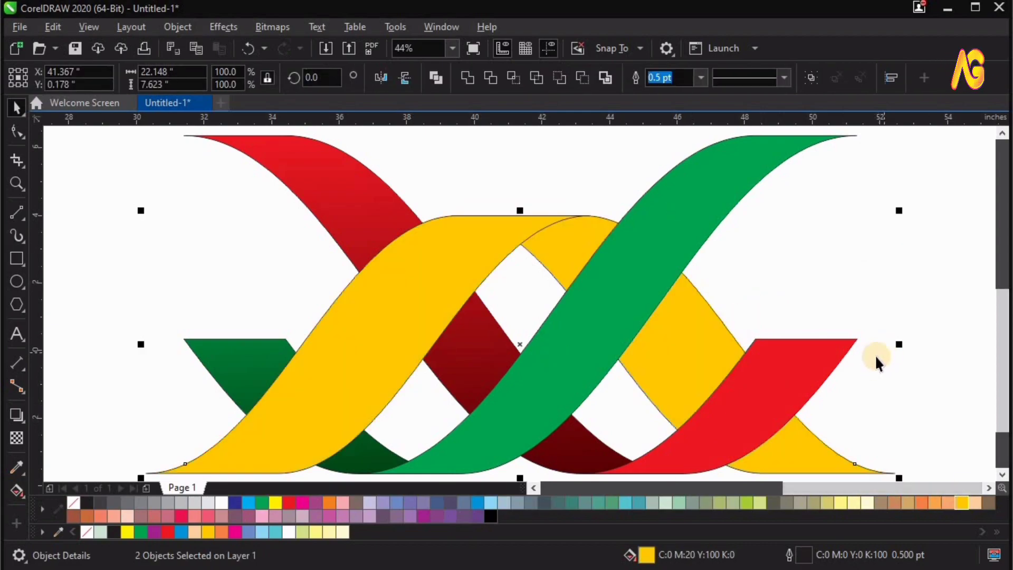
# Step: Apply a linear gradient to the arch's left half, running from yellow above to orange below the ribbon
pyautogui.press('z')
pyautogui.scroll(-2, 875, 355)
pyautogui.moveTo(933, 477); pyautogui.dragTo(935, 524)
pyautogui.moveTo(242, 409); pyautogui.dragTo(903, 188)
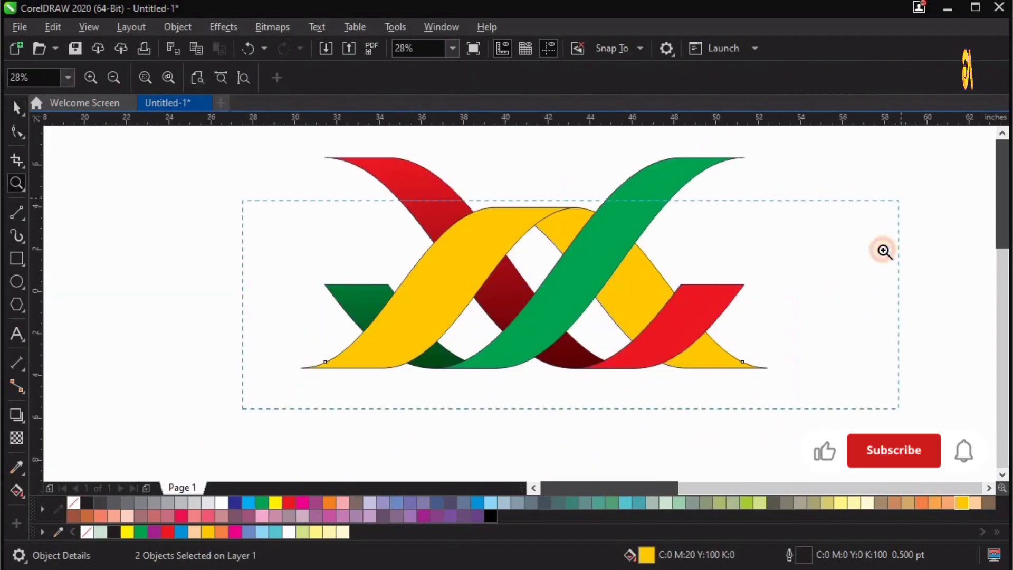
pyautogui.press('space')
pyautogui.click(360, 300)
pyautogui.click(17, 491)
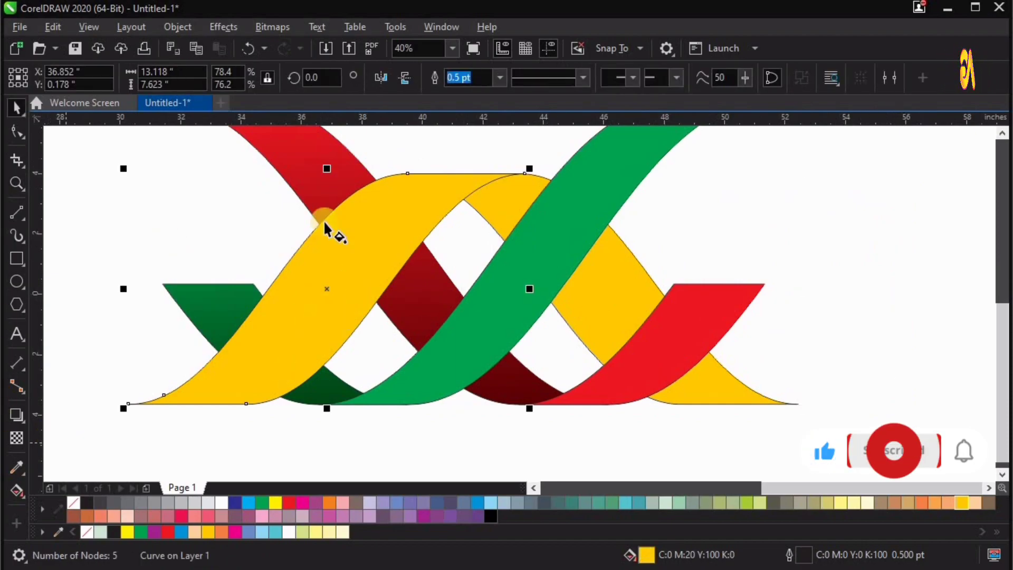
pyautogui.moveTo(314, 153); pyautogui.dragTo(304, 430)
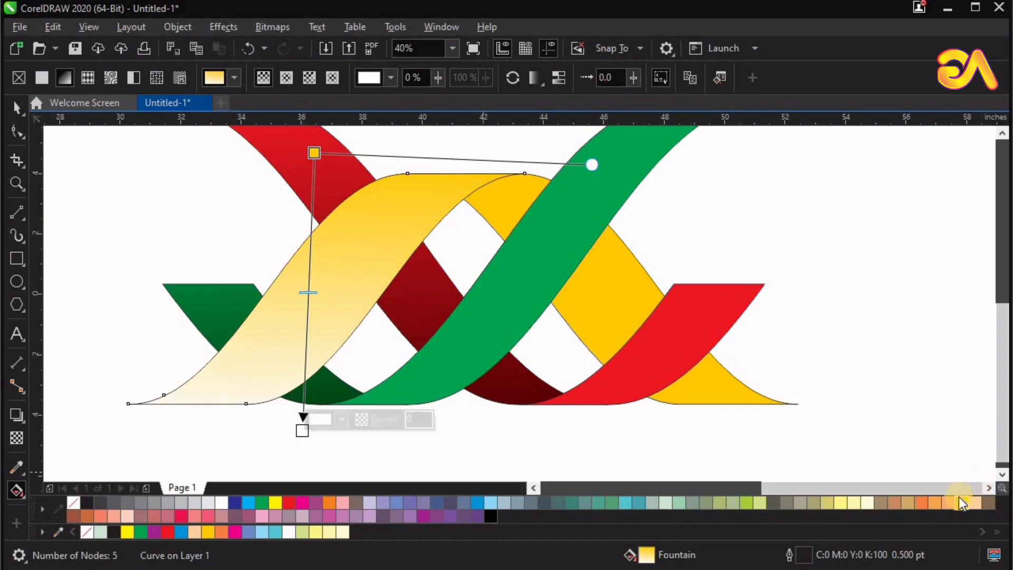
pyautogui.moveTo(921, 503); pyautogui.dragTo(307, 462)
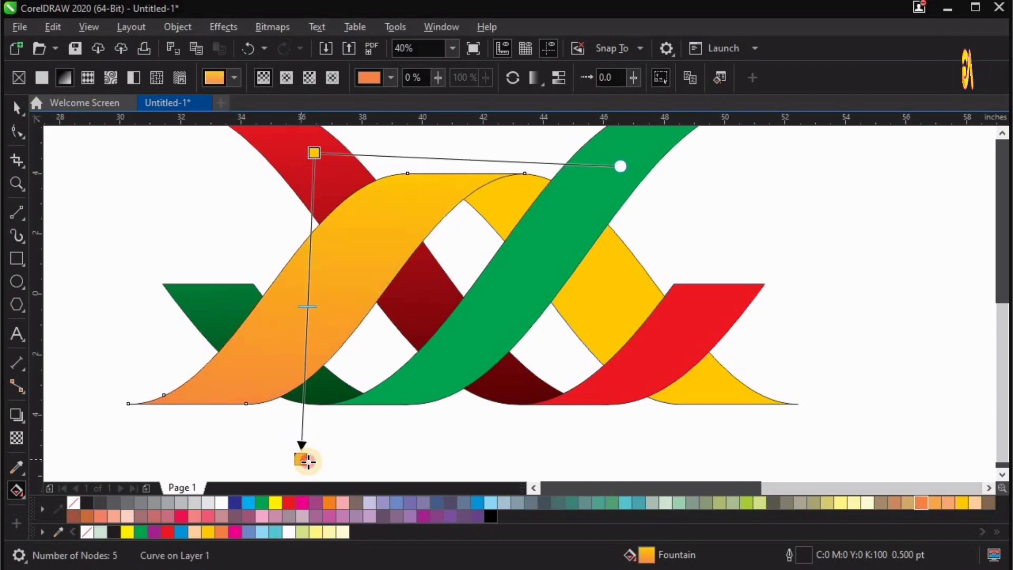
# Step: Apply a linear gradient to the arch's right half, from yellow at the foot to orange above the peak
pyautogui.press('space')
pyautogui.click(727, 396)
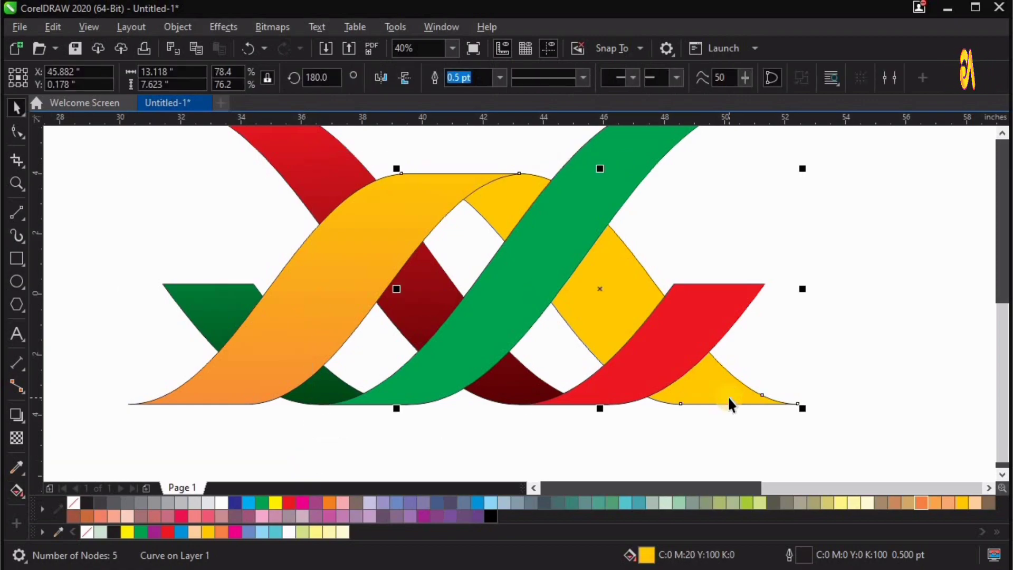
pyautogui.press('g')
pyautogui.moveTo(522, 443); pyautogui.dragTo(513, 174)
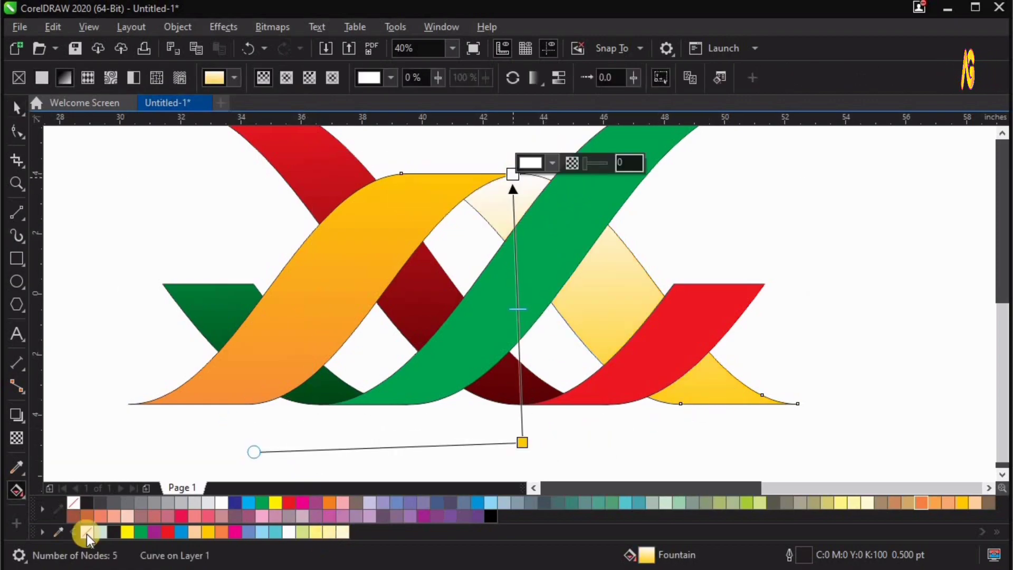
pyautogui.click(224, 532)
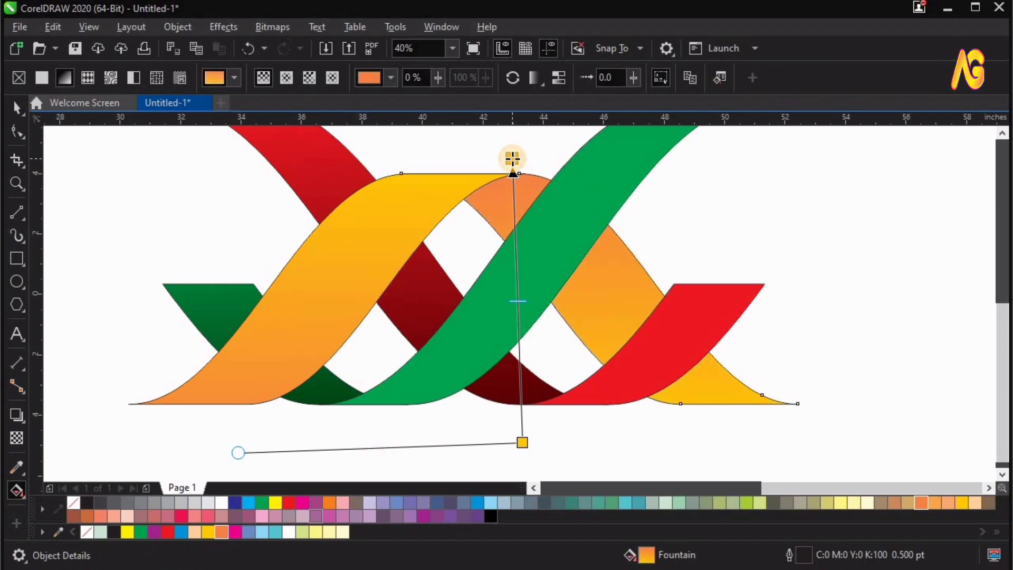
pyautogui.moveTo(513, 159); pyautogui.dragTo(521, 125)
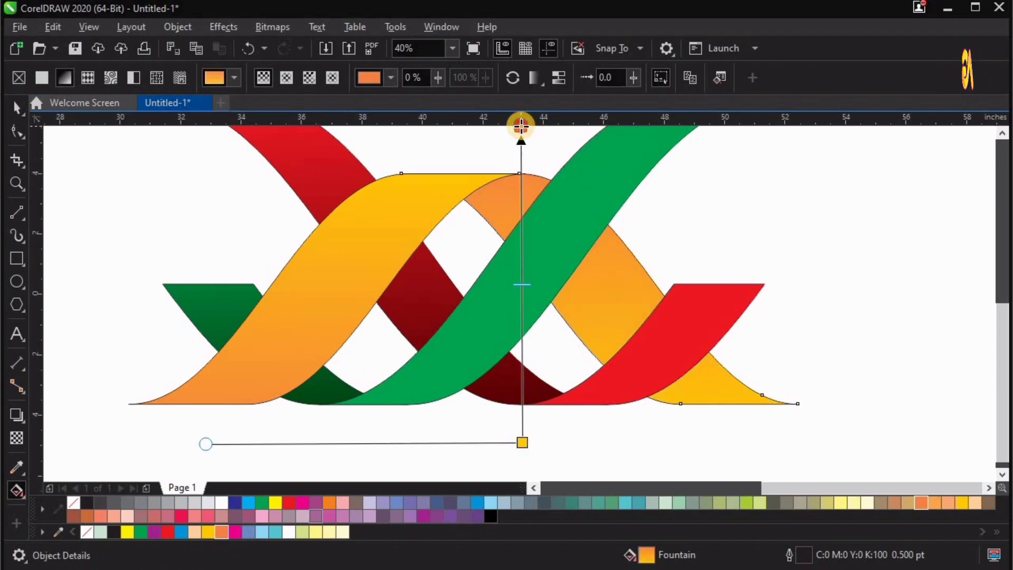
pyautogui.scroll(-2, 521, 127)
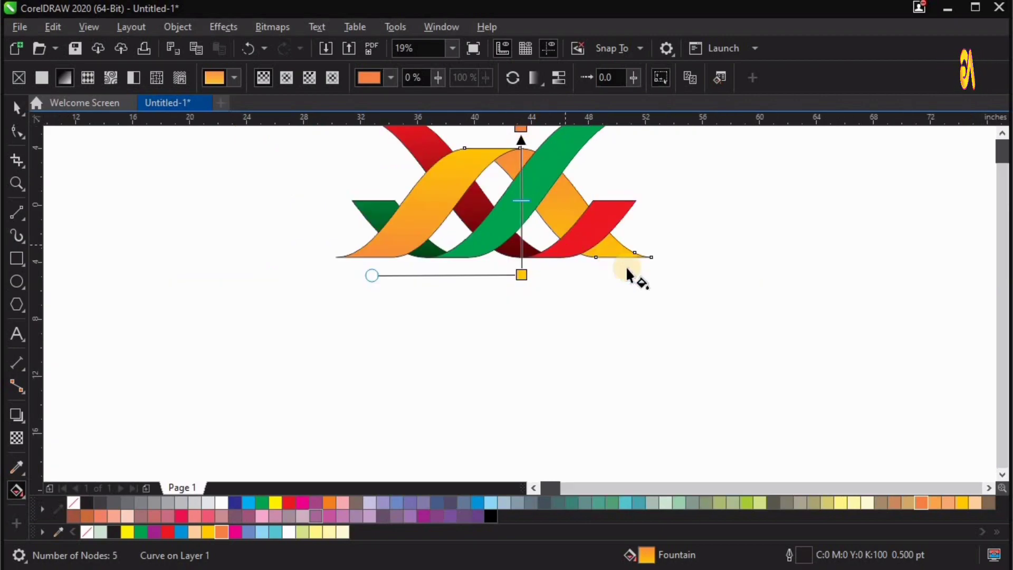
pyautogui.press('F4')
pyautogui.press('space')
pyautogui.press('Escape')
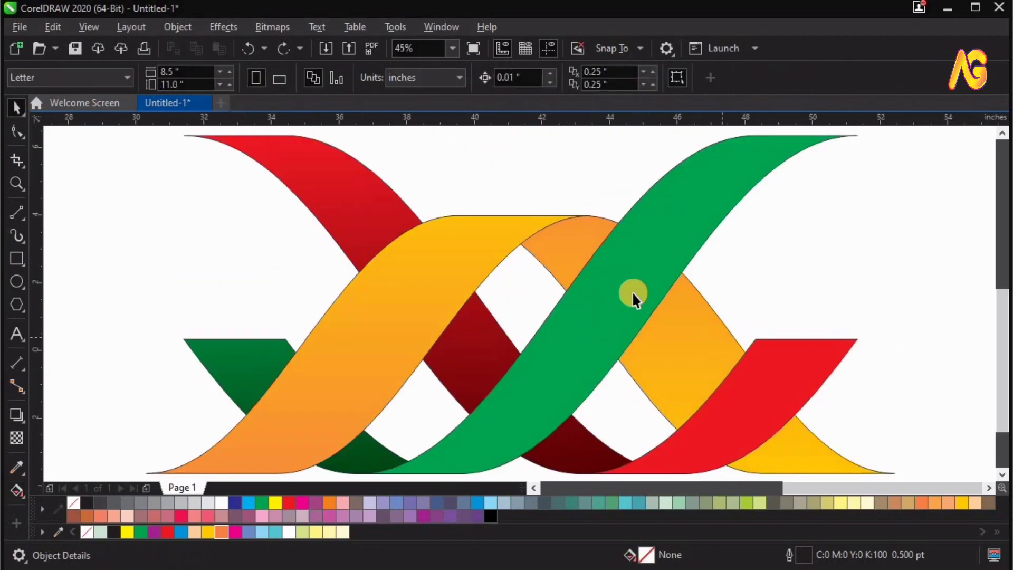
# Step: Select all the ribbon objects and remove their outlines
pyautogui.scroll(-2, 632, 292)
pyautogui.moveTo(766, 457); pyautogui.dragTo(873, 462)
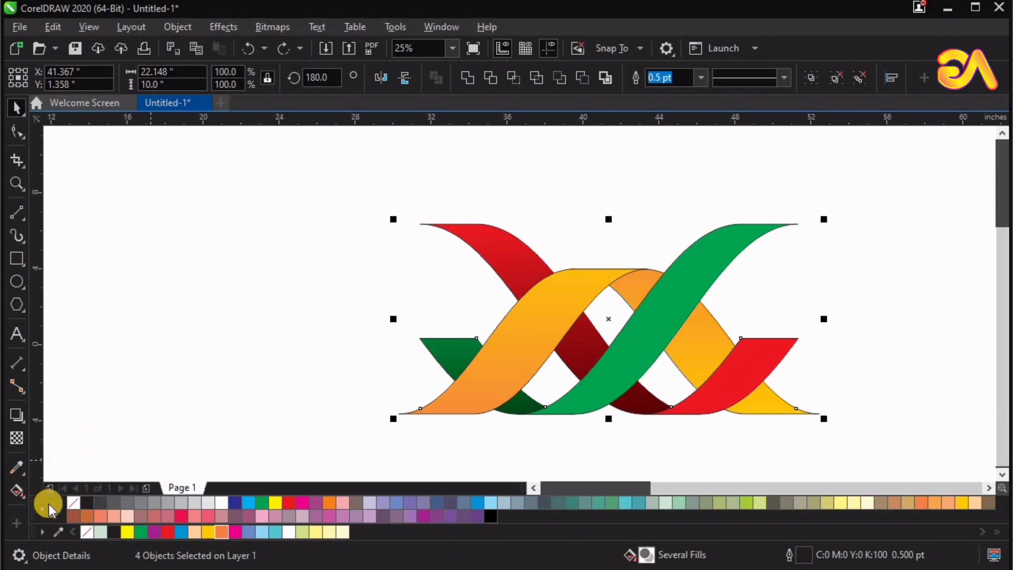
pyautogui.click(164, 355)
pyautogui.scroll(2, 724, 338)
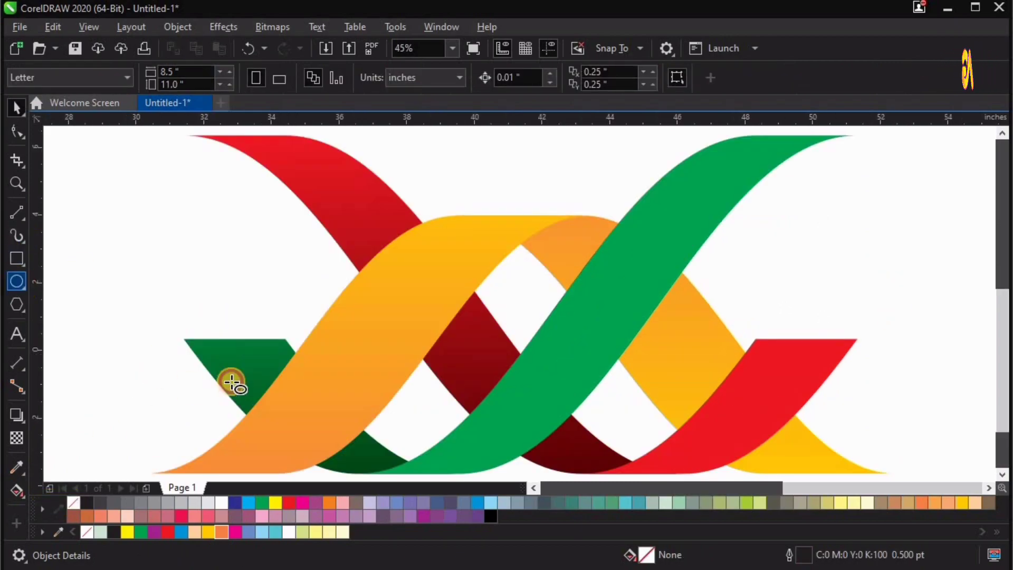
# Step: Draw a circle about 0.91 in across on the dark green ribbon end, filled white and without an outline
pyautogui.moveTo(225, 355); pyautogui.dragTo(253, 376)
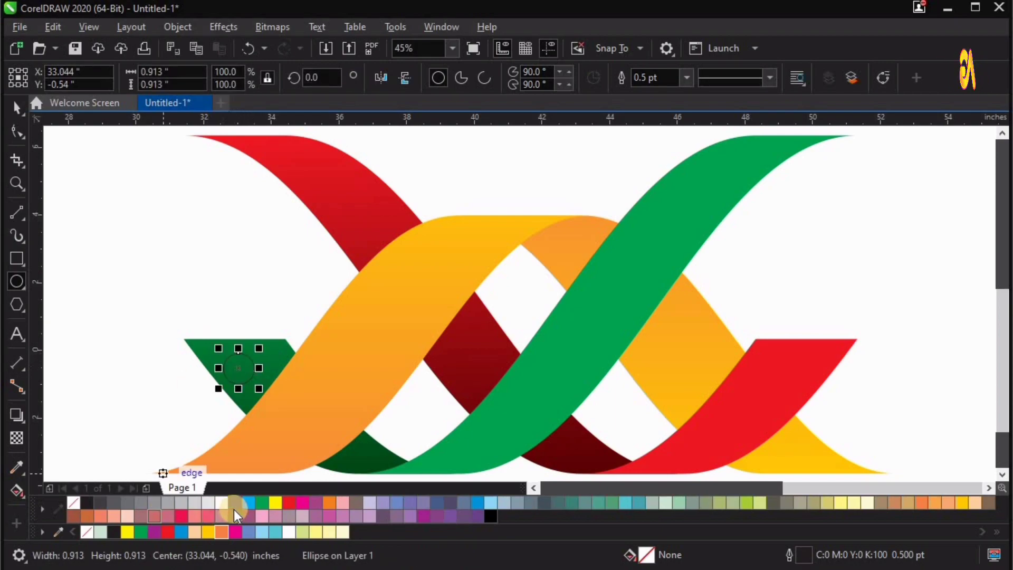
pyautogui.click(222, 500)
pyautogui.scroll(3, 77, 464)
pyautogui.rightClick(74, 503)
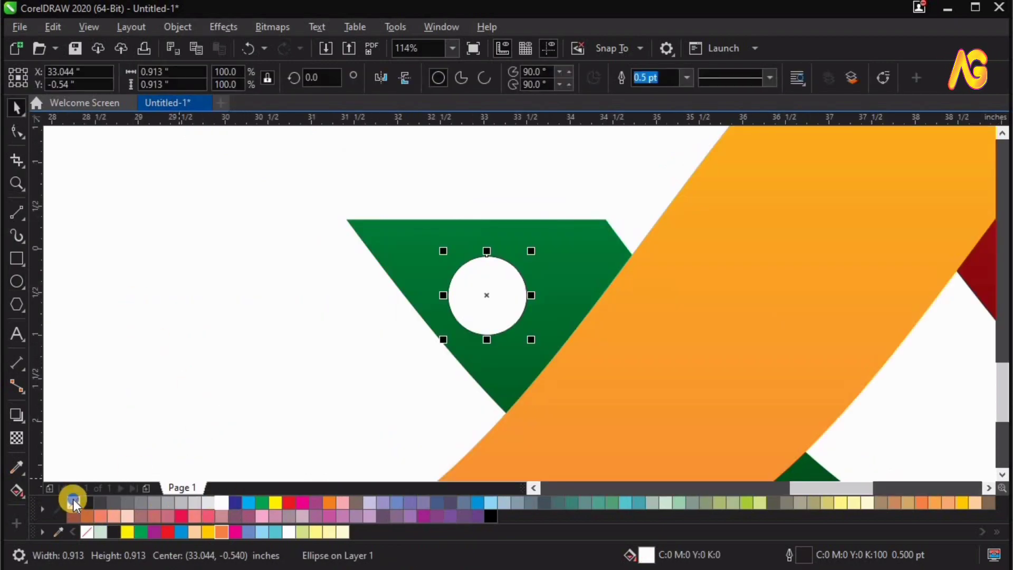
# Step: Shrink the white circle to about 0.83 in and move it slightly up and to the right on the dark green end
pyautogui.moveTo(542, 342); pyautogui.dragTo(525, 333)
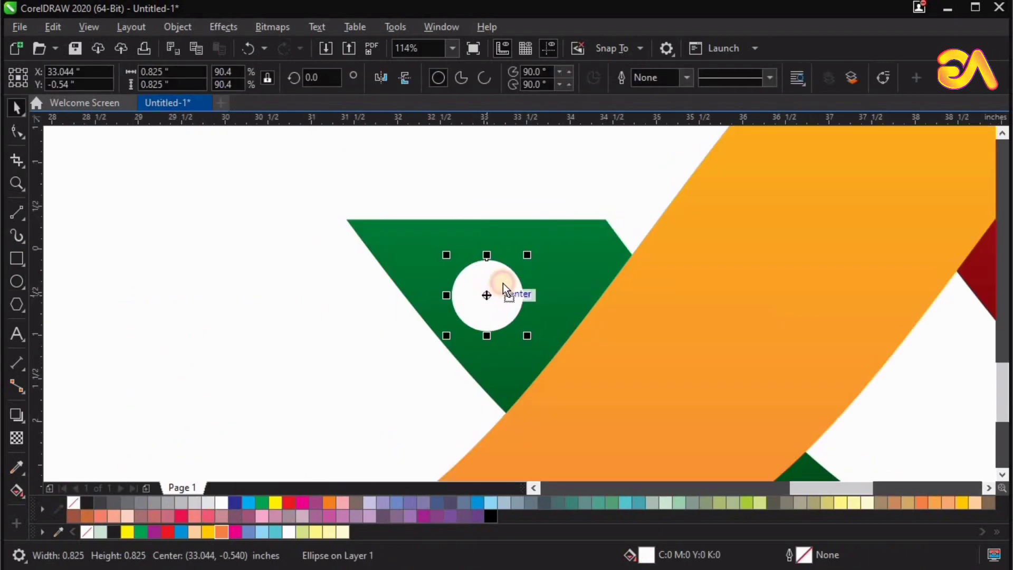
pyautogui.moveTo(495, 294); pyautogui.dragTo(512, 280)
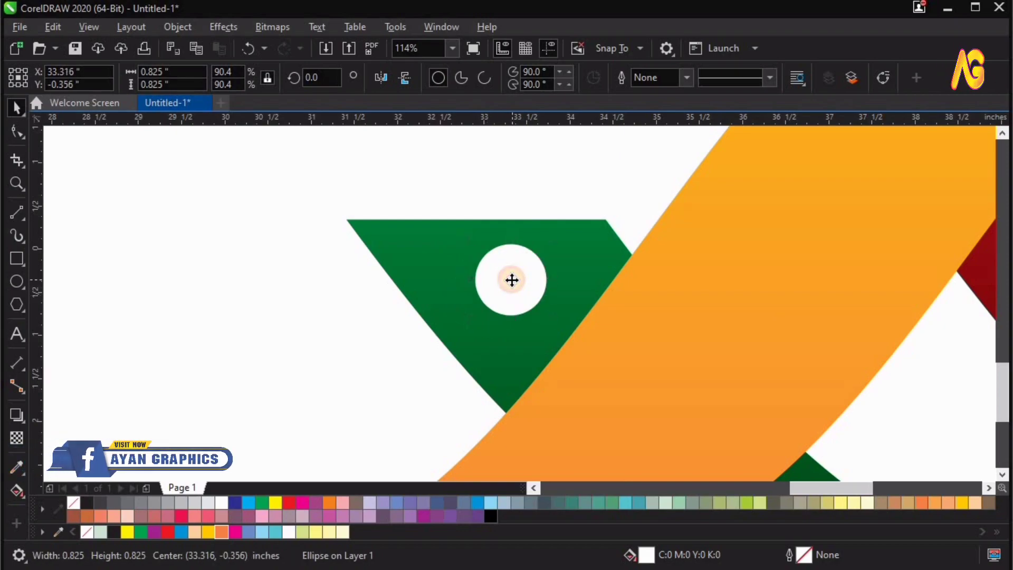
pyautogui.scroll(-4, 512, 280)
pyautogui.press('z')
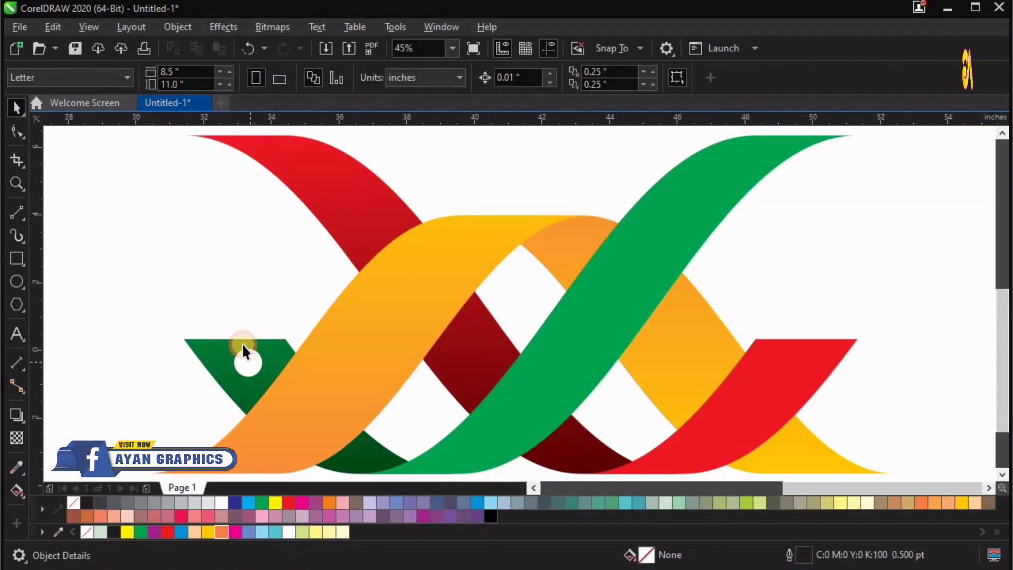
pyautogui.moveTo(386, 409); pyautogui.dragTo(386, 432)
pyautogui.press('space')
pyautogui.moveTo(442, 289); pyautogui.dragTo(453, 301)
pyautogui.press('F4')
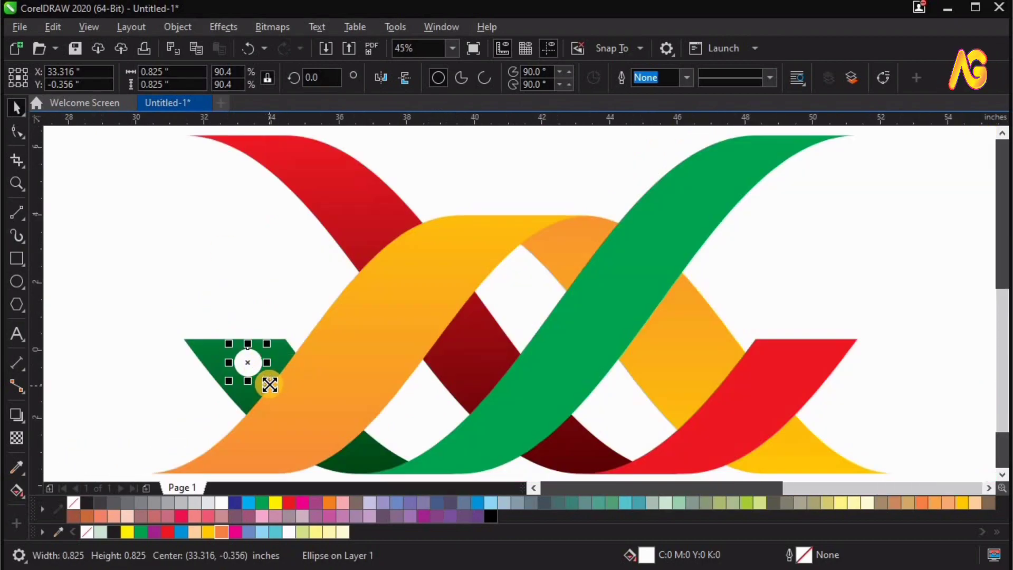
# Step: Place a copy of the white circle, about 0.77 in across, near the top of the short red ribbon end
pyautogui.moveTo(269, 383); pyautogui.dragTo(793, 366)
pyautogui.scroll(3, 794, 365)
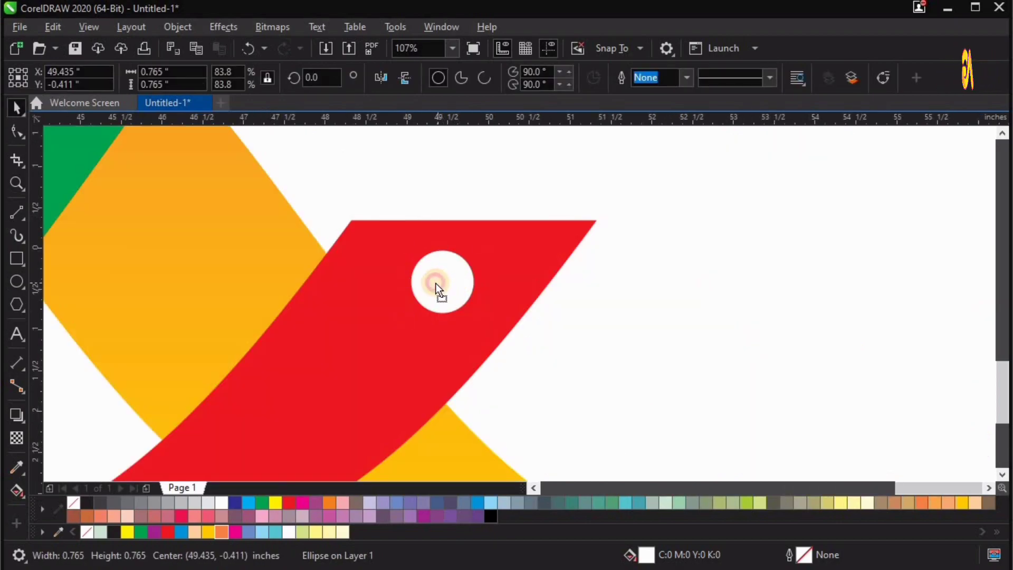
pyautogui.moveTo(438, 283); pyautogui.dragTo(442, 281)
pyautogui.scroll(-3, 459, 303)
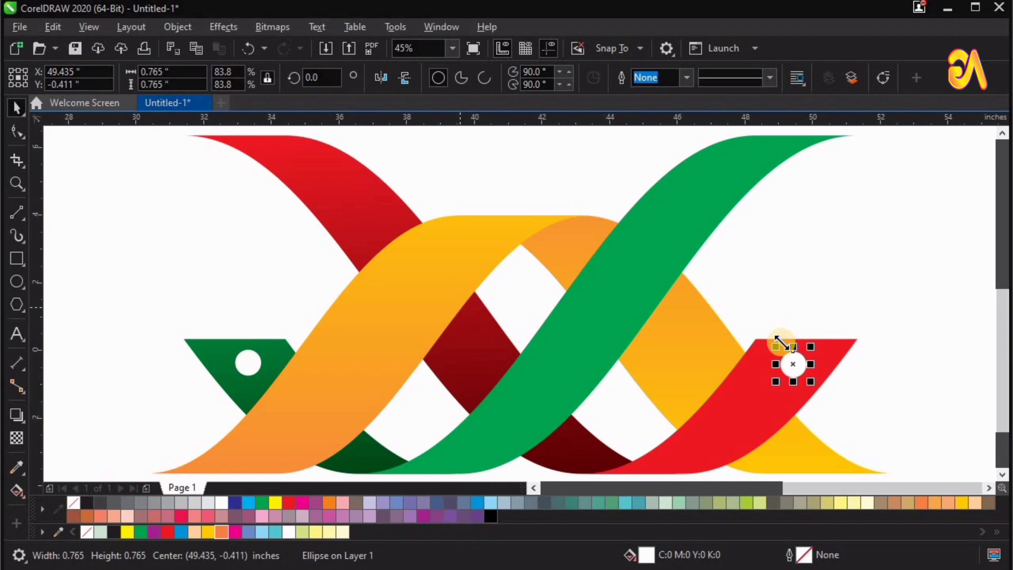
pyautogui.click(929, 308)
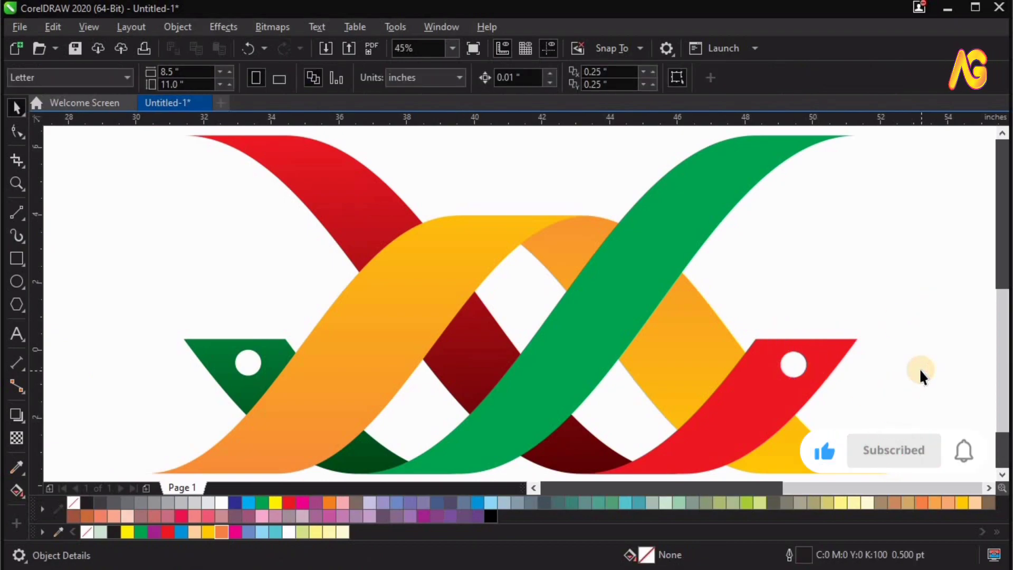